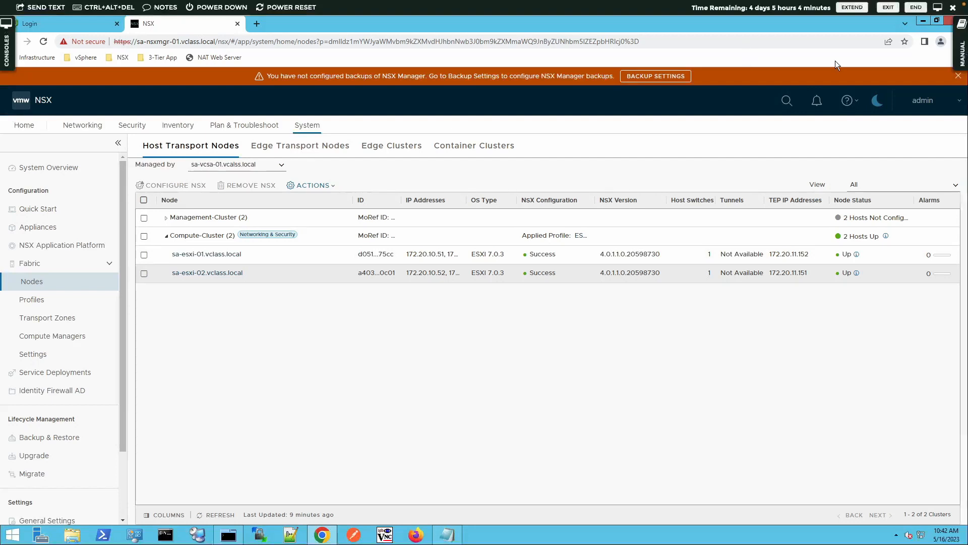
Examine the enlarged network topology diagram in the lab manual, then close the diagram and the manual.
click(954, 50)
click(825, 295)
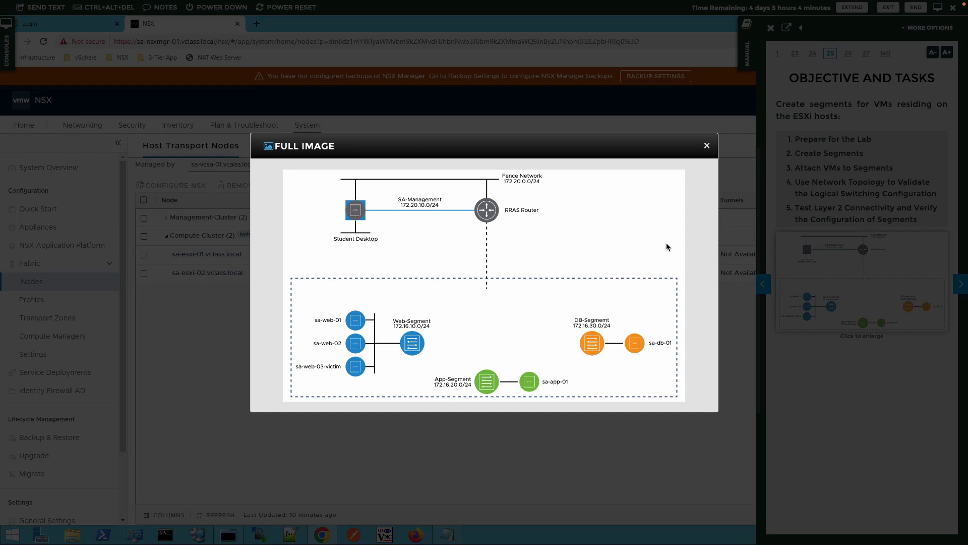
click(706, 146)
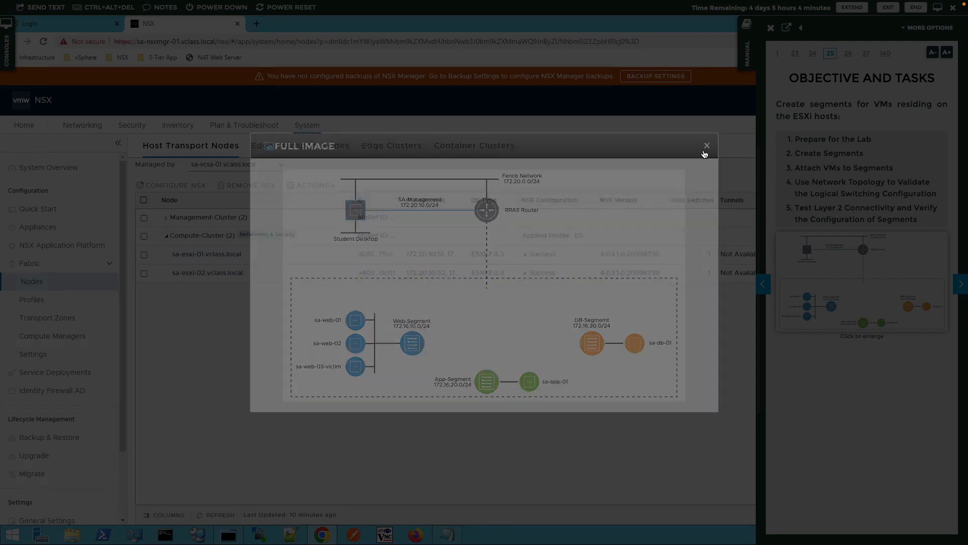
click(748, 60)
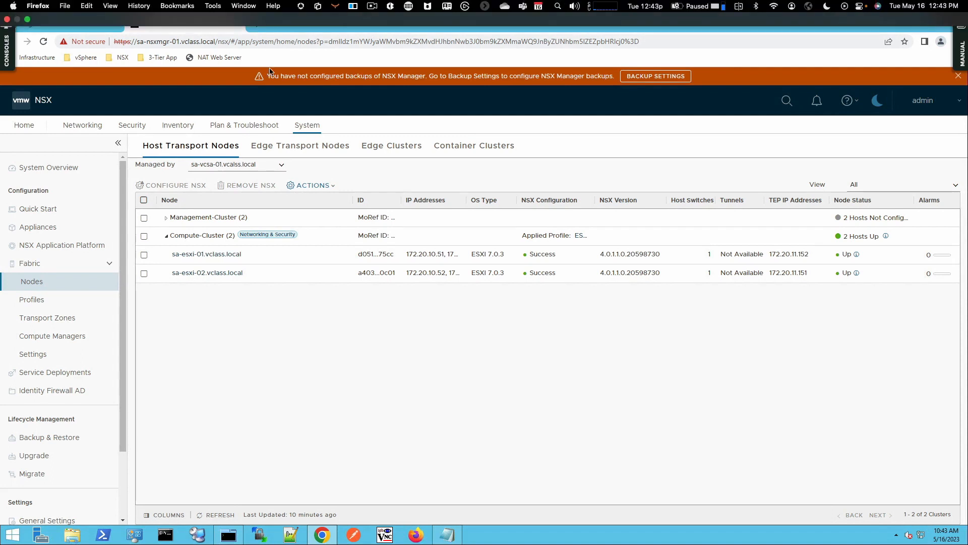
Copy the vCenter username from Lab-Notes.txt into the username field of the vSphere login page.
click(82, 20)
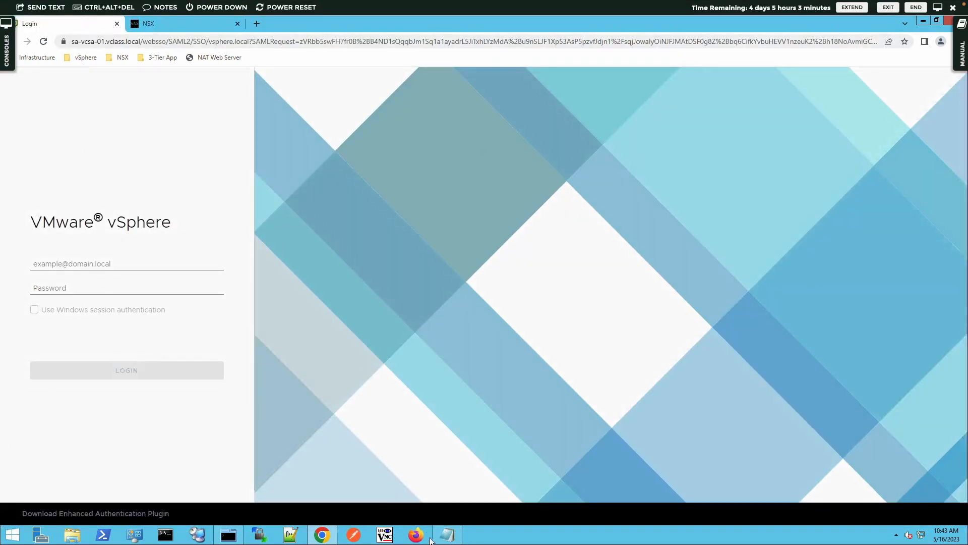
click(447, 535)
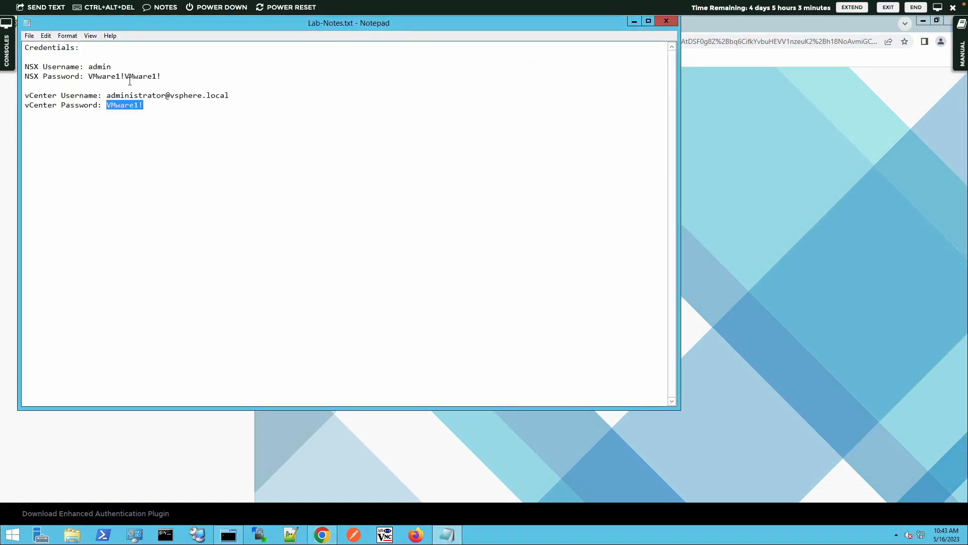
drag(107, 95, 229, 96)
key(ctrl+c)
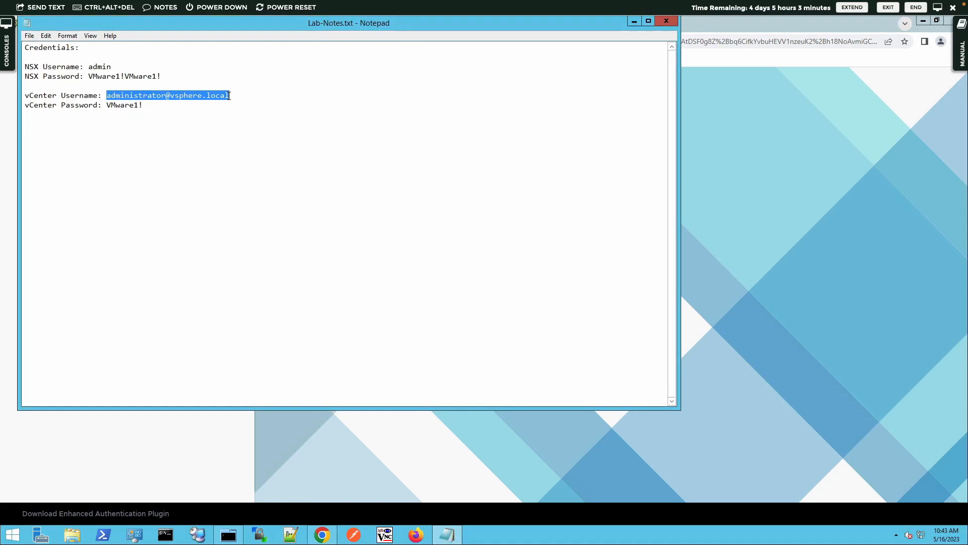
click(137, 436)
click(88, 265)
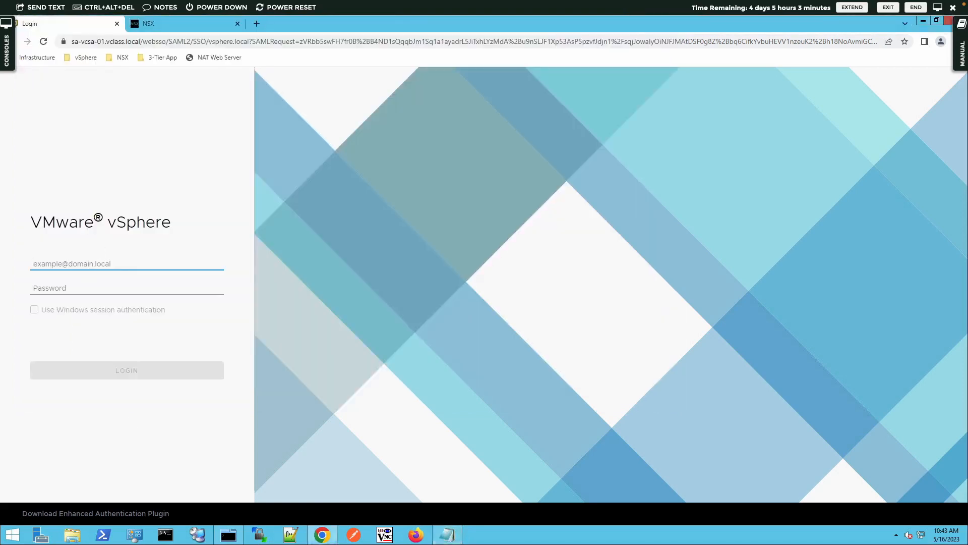
key(ctrl+v)
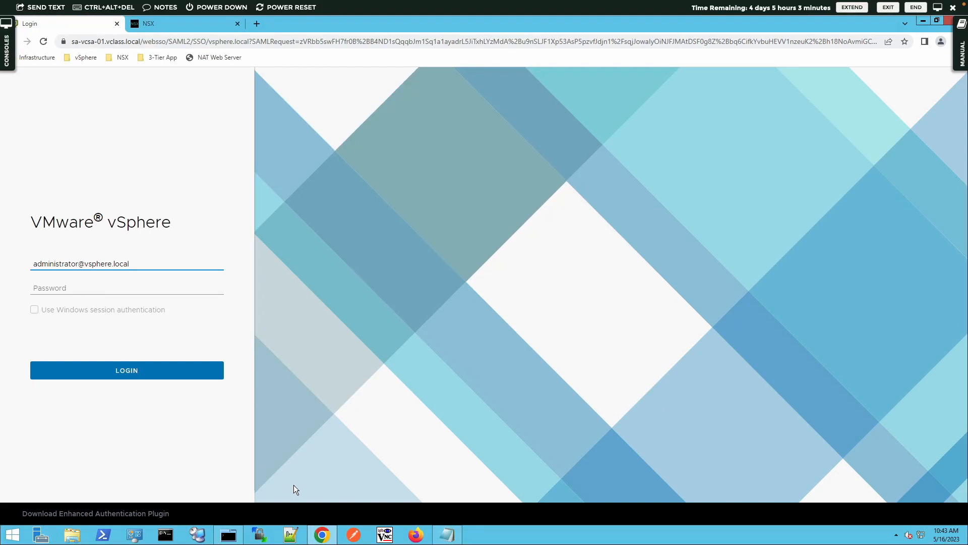
Copy the vCenter password from Lab-Notes.txt into the password field and submit the vSphere login.
click(447, 535)
drag(106, 105, 142, 107)
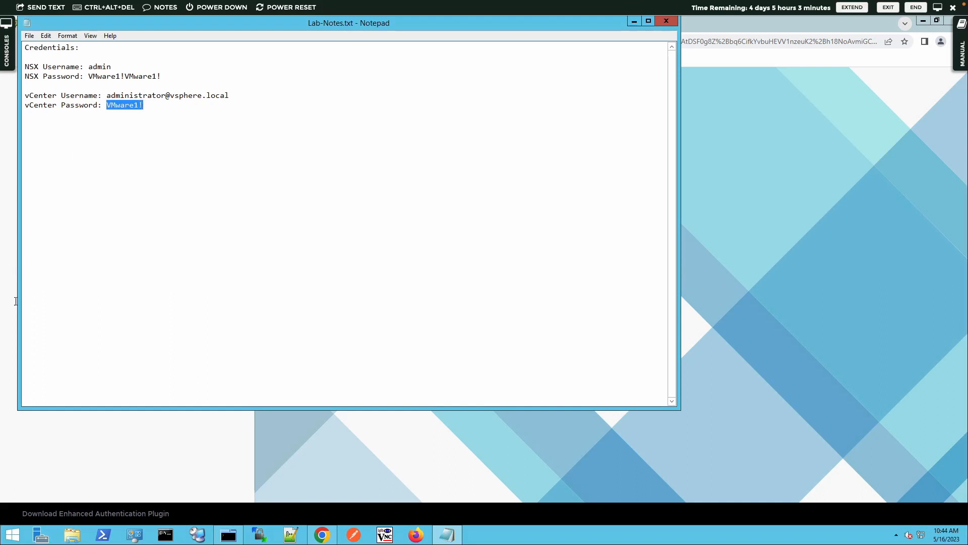
click(140, 448)
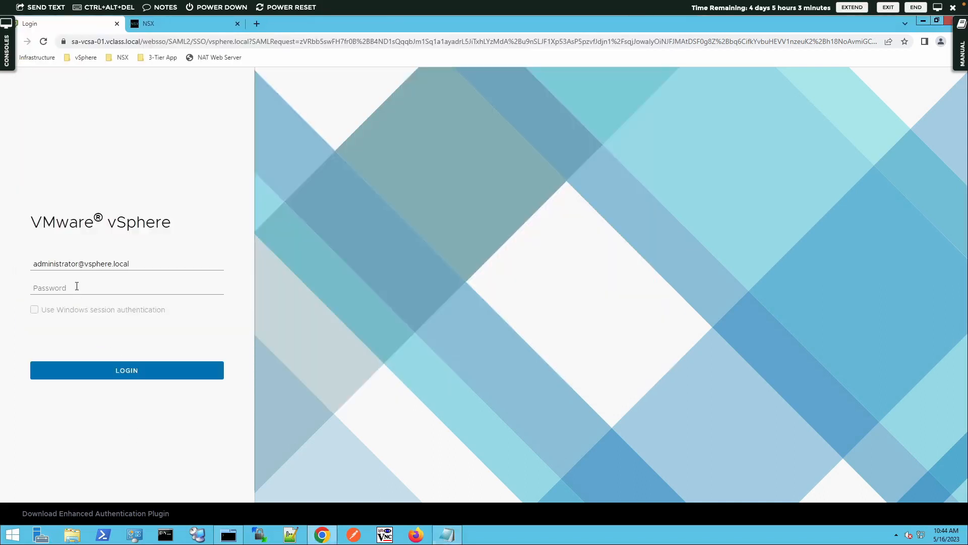
click(75, 288)
key(ctrl+v)
click(100, 383)
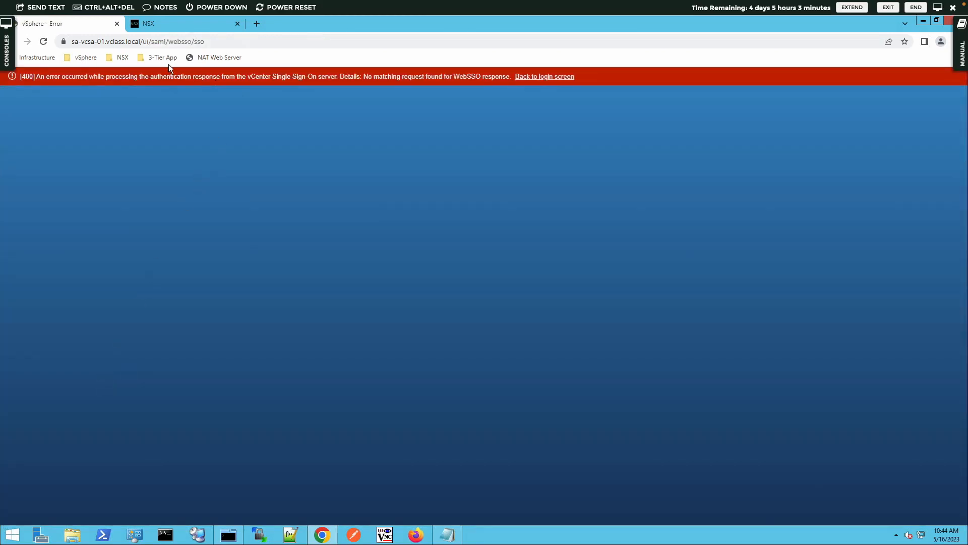
click(148, 41)
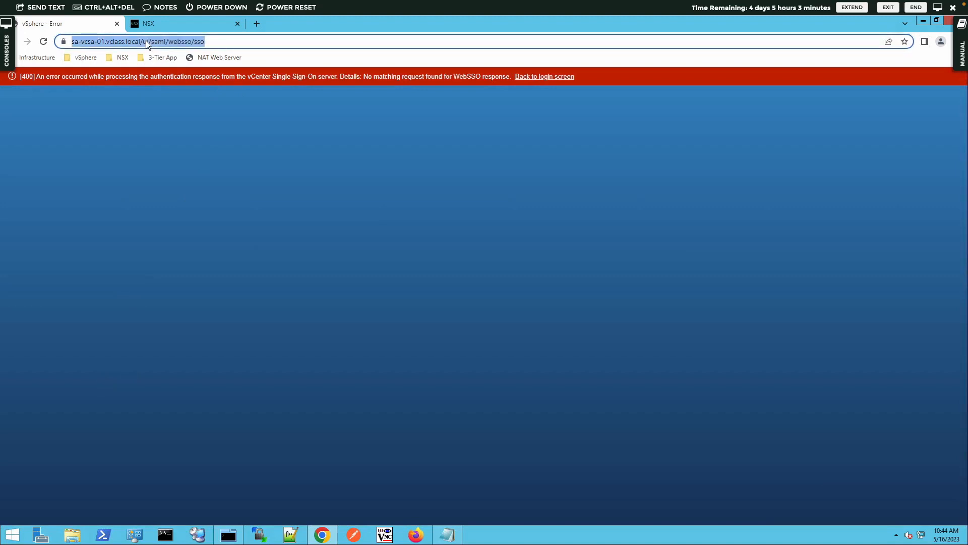
click(147, 41)
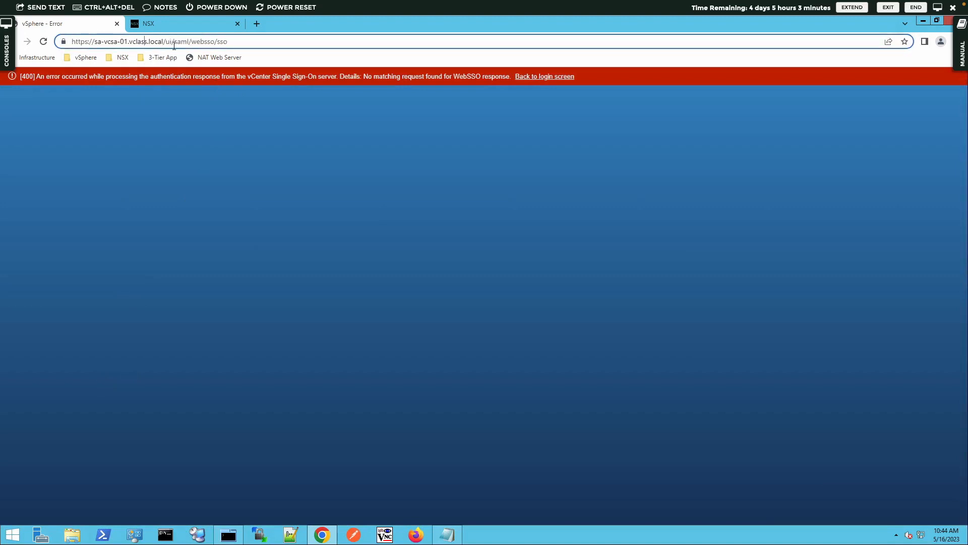
drag(163, 42, 242, 46)
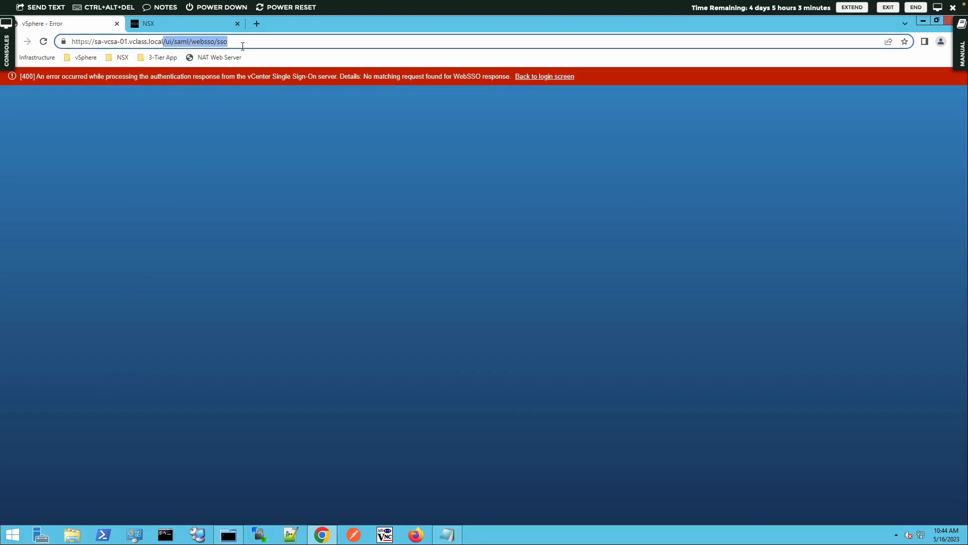
key(BackSpace)
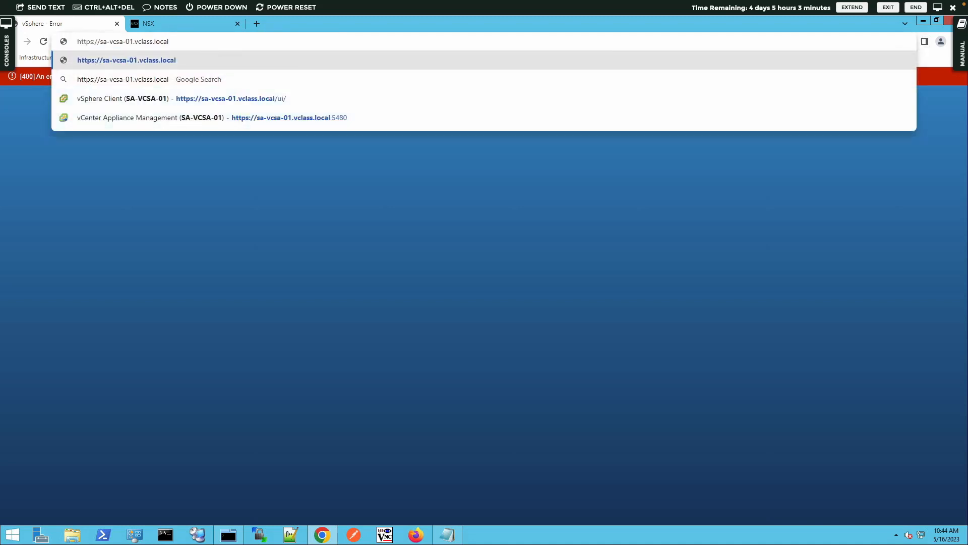
key(Return)
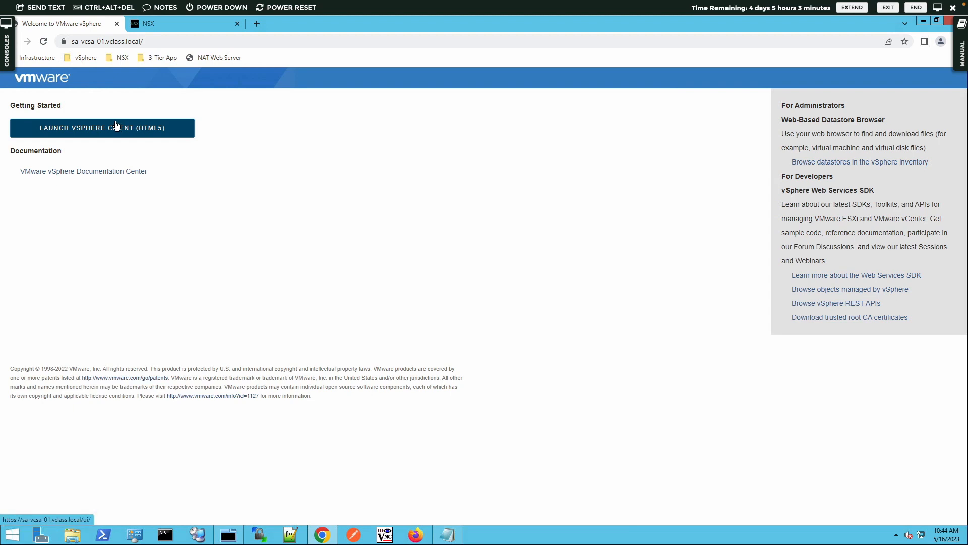
click(77, 132)
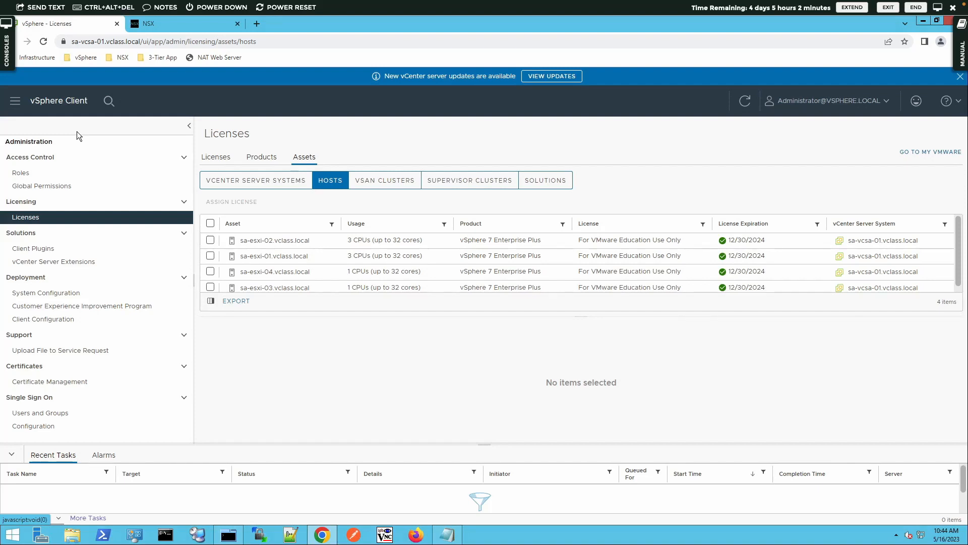
click(80, 61)
click(83, 70)
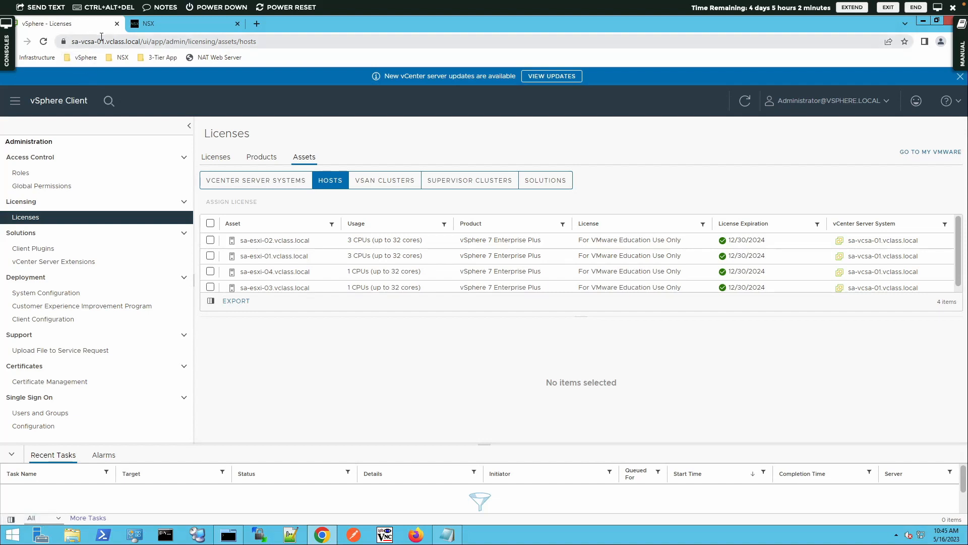
Switch to NSX, start a new segment in the Networking segments list and name it Web-Segment.
click(146, 31)
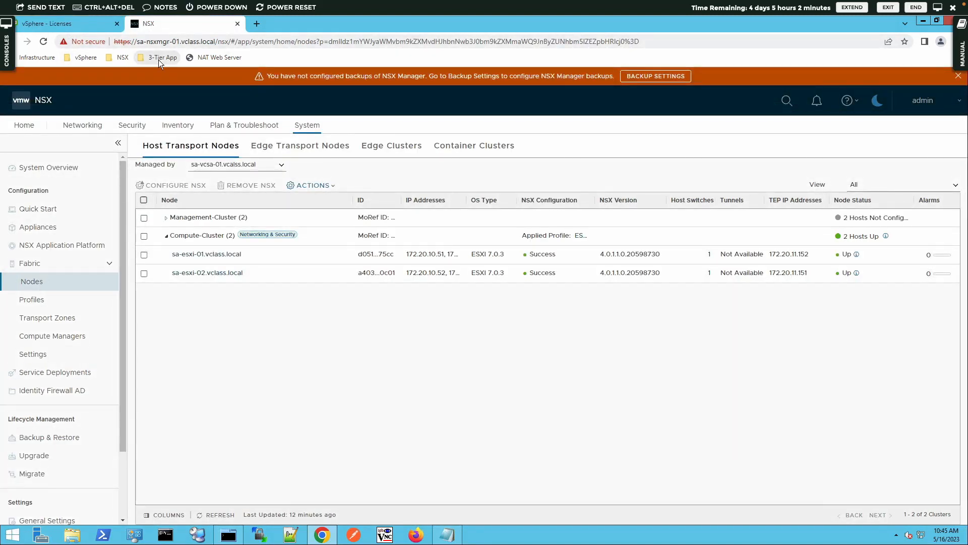
click(81, 123)
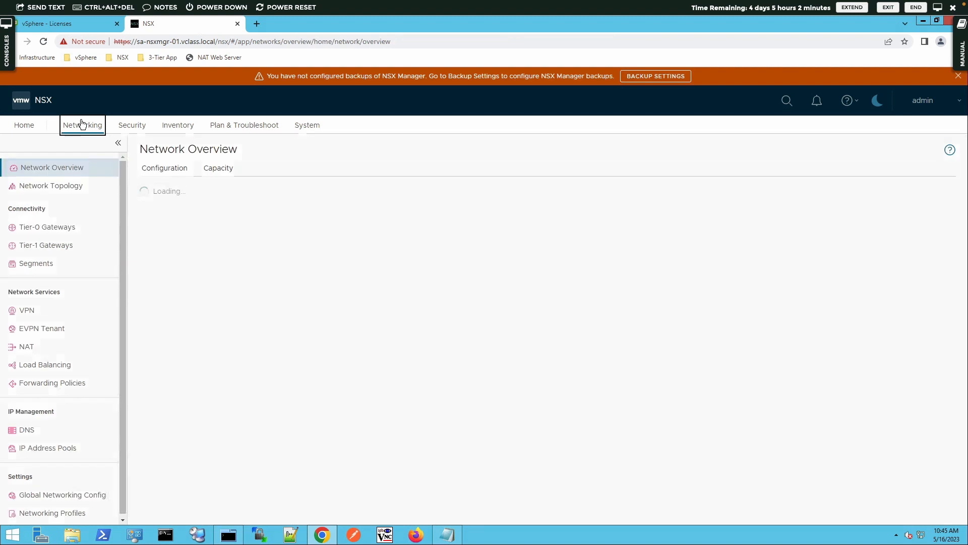
click(39, 264)
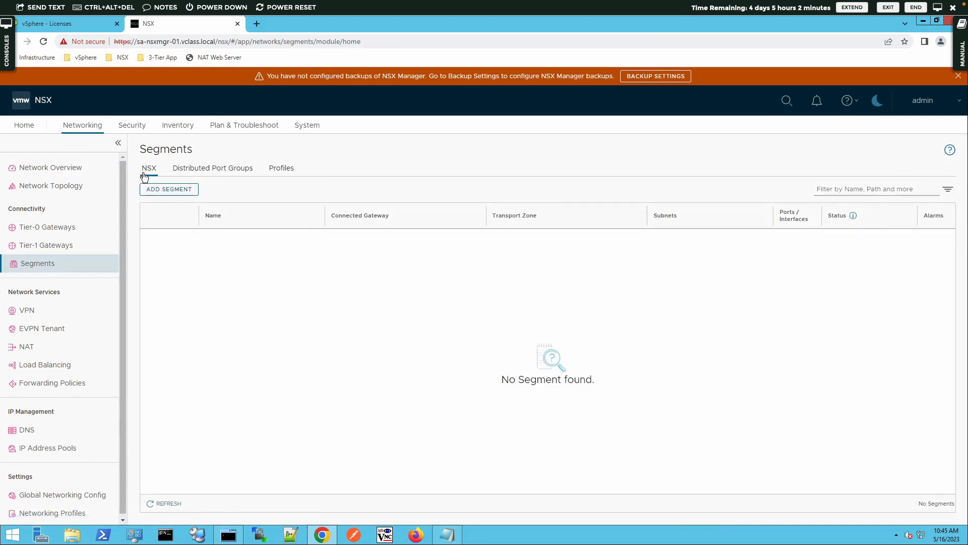
click(158, 190)
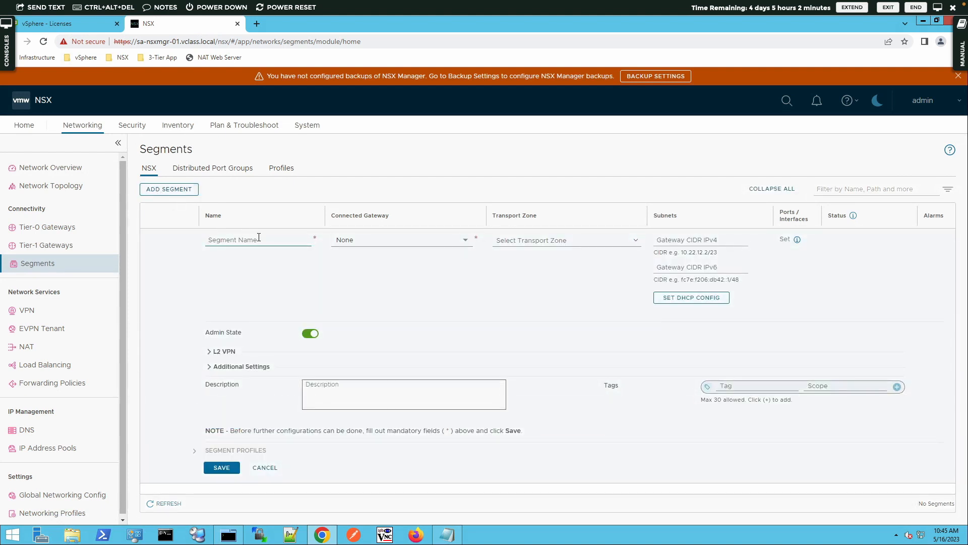
text(W)
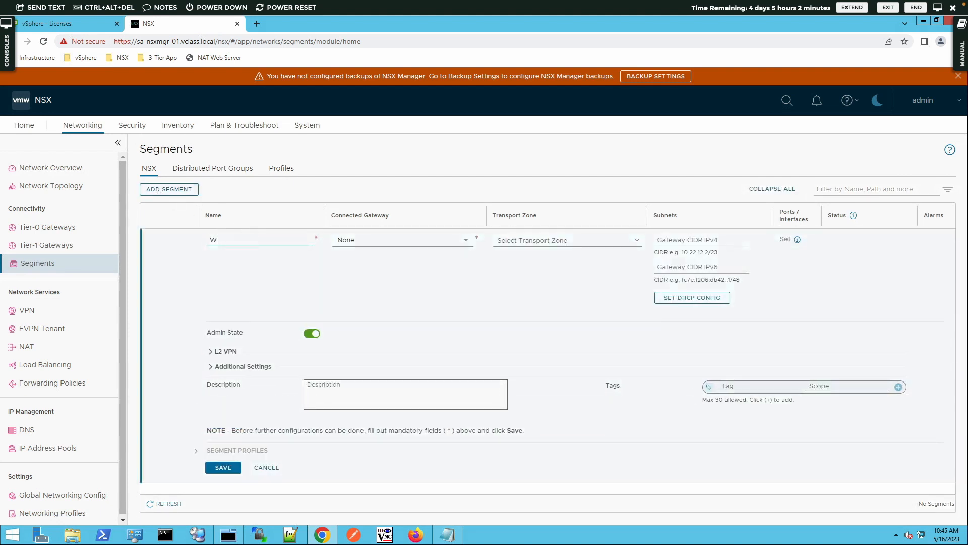
text(e-Segment)
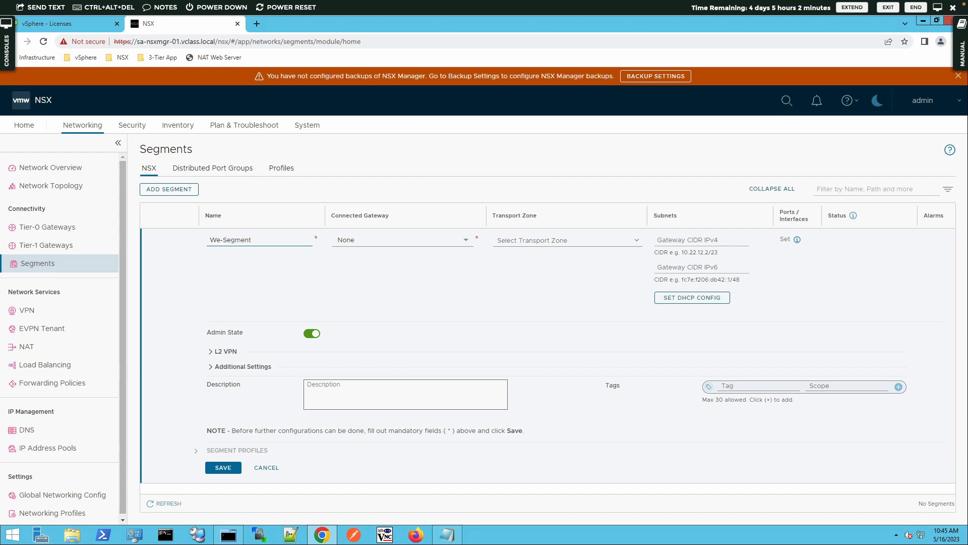
text(b)
Try to save Web-Segment with transport zone PROD-VLAN-TZ and IPv4 gateway 172.16.10.1/24.
click(637, 241)
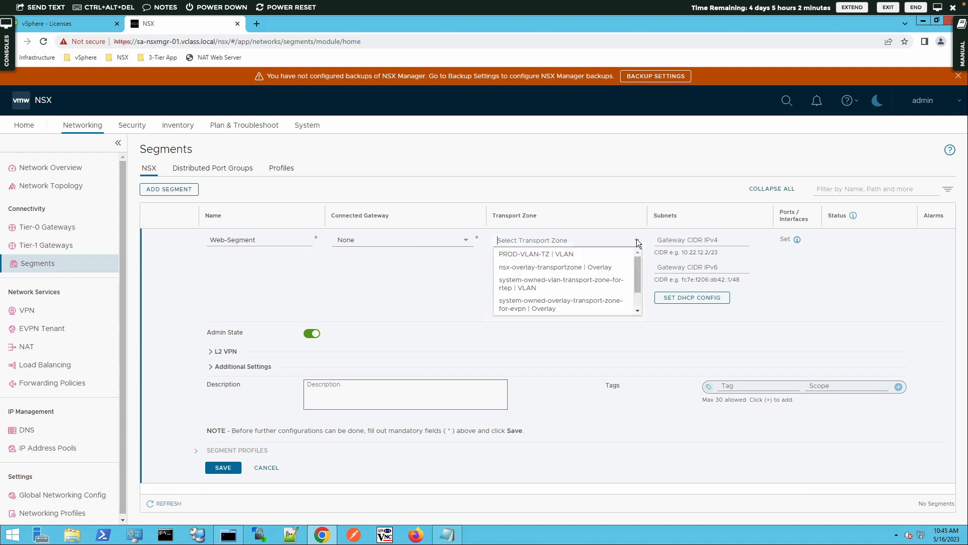
click(568, 255)
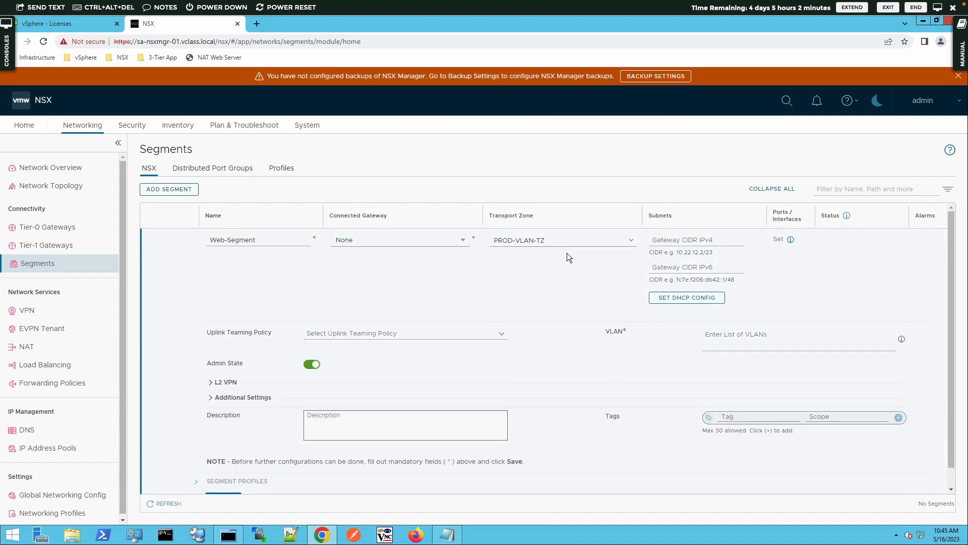
click(661, 243)
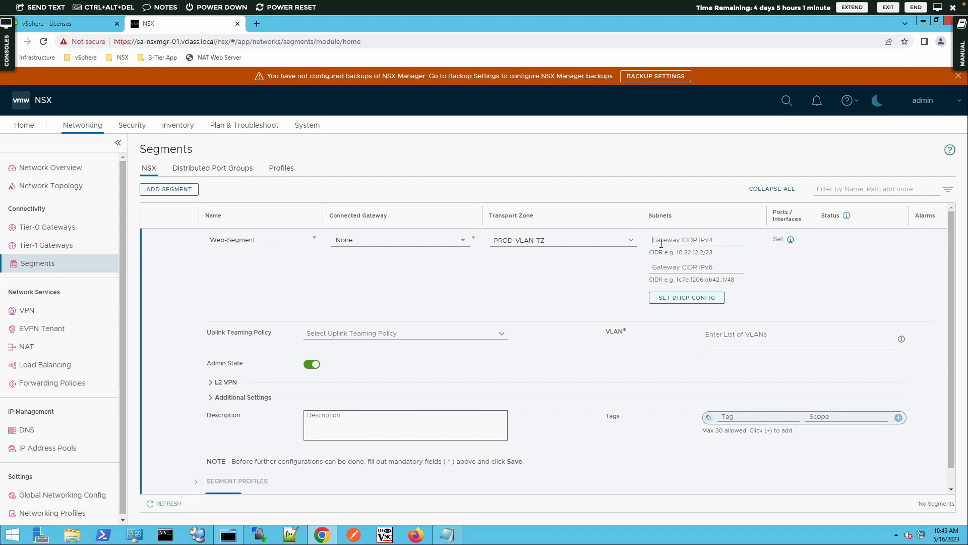
text(172.16.10.1/24)
click(951, 489)
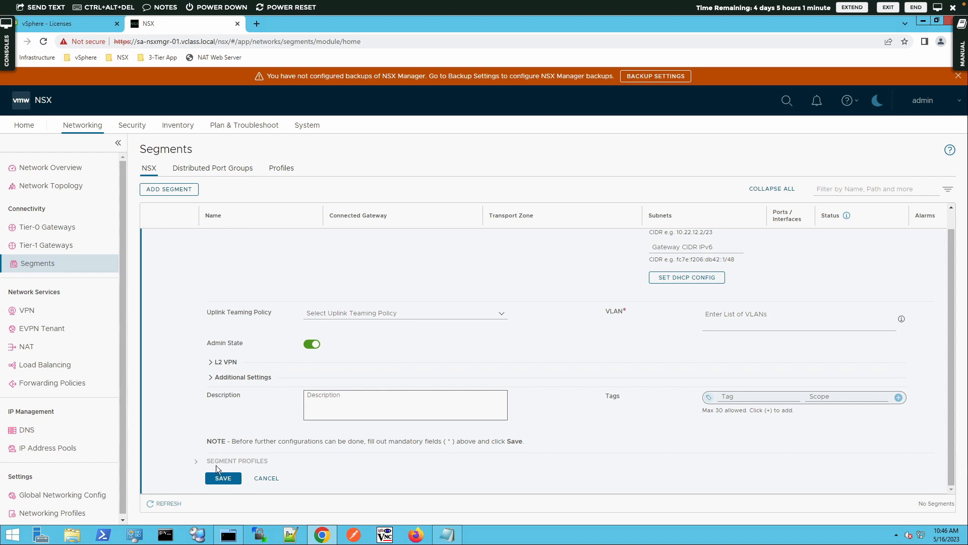
click(224, 478)
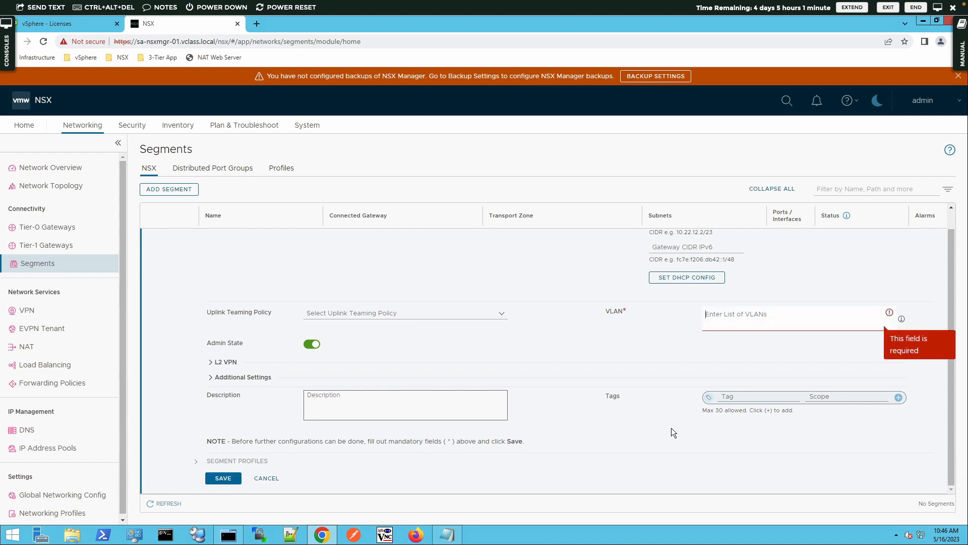
Change Web-Segment's transport zone to PROD-Overlay-TZ and save the segment without continuing its configuration.
scroll(937, 251, up, 1)
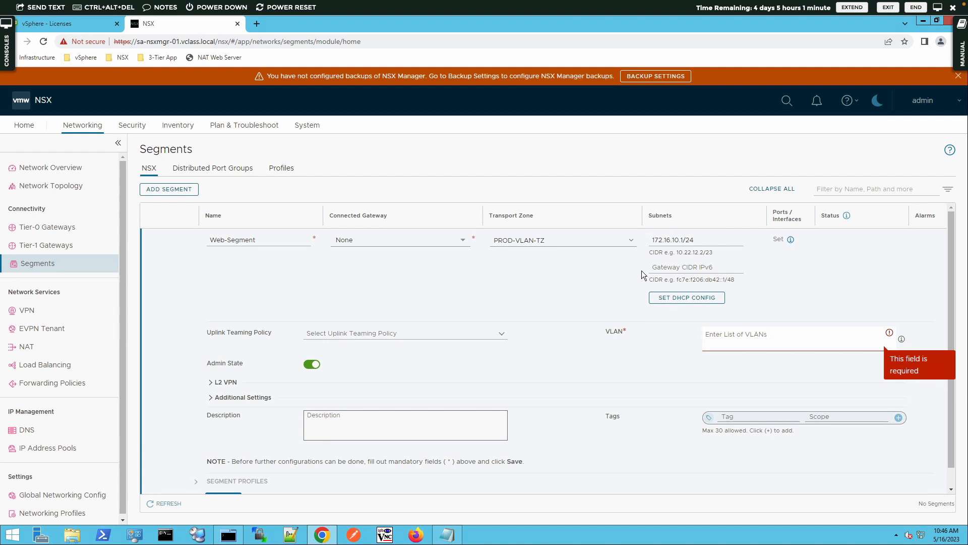
click(632, 241)
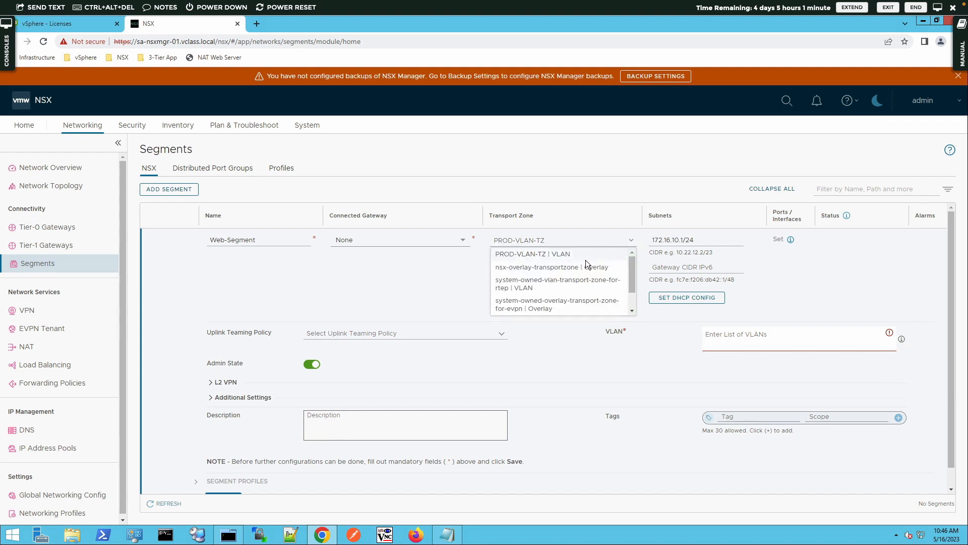
scroll(634, 301, down, 2)
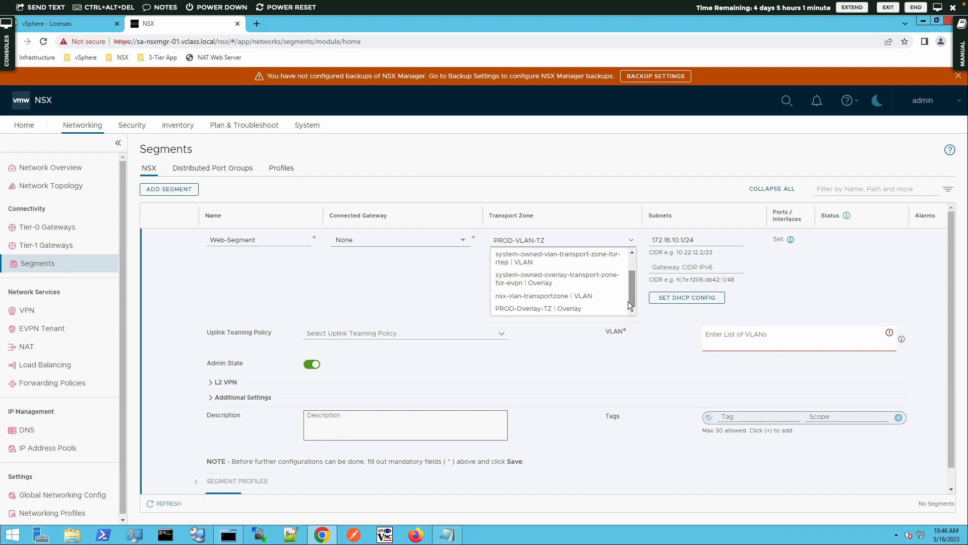
click(565, 307)
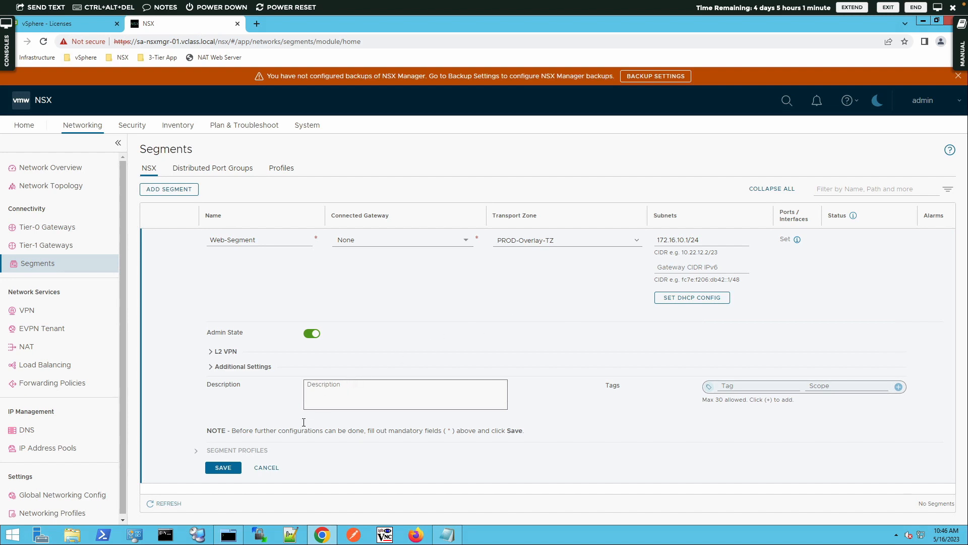
click(224, 467)
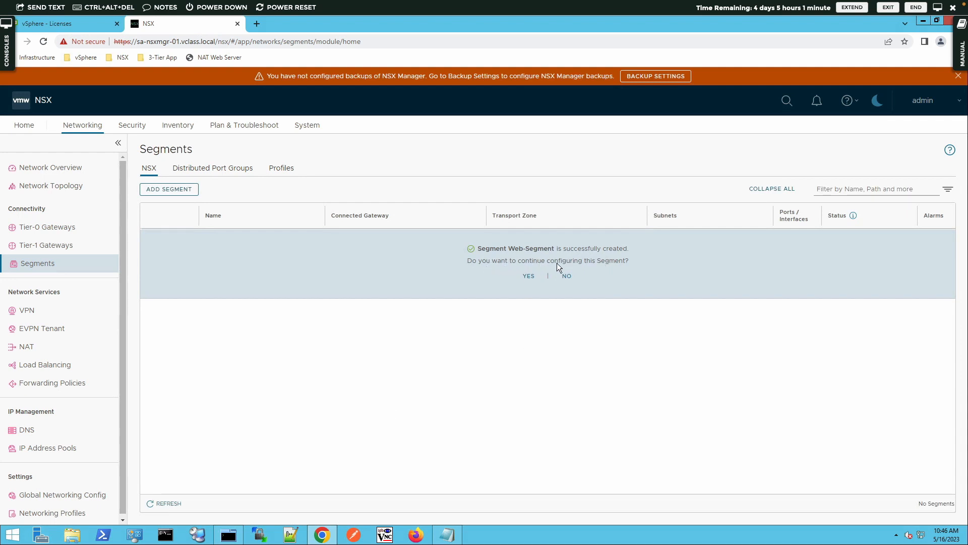
click(567, 277)
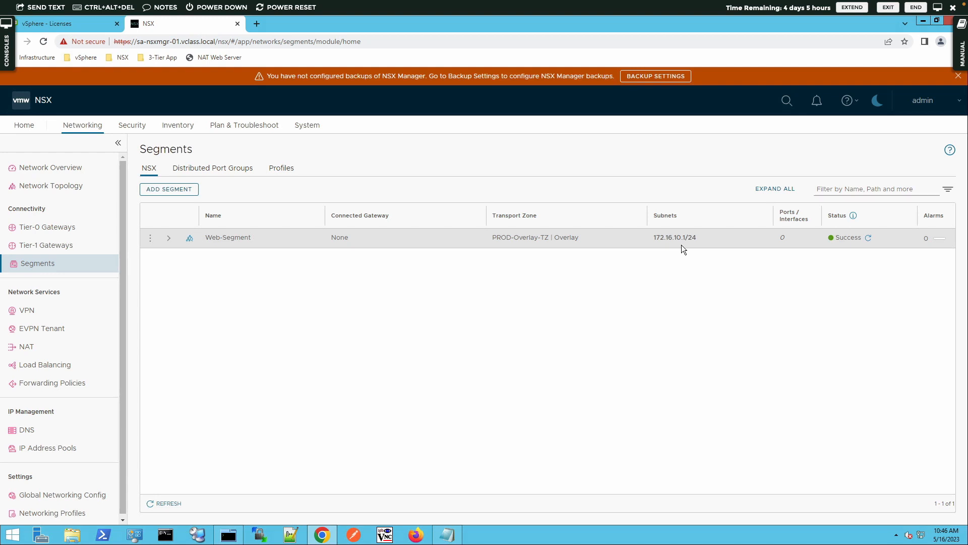
Create segment App-Segment on transport zone PROD-Overlay-TZ with IPv4 gateway 172.16.20.1/24, and save it without continuing its configuration.
click(190, 190)
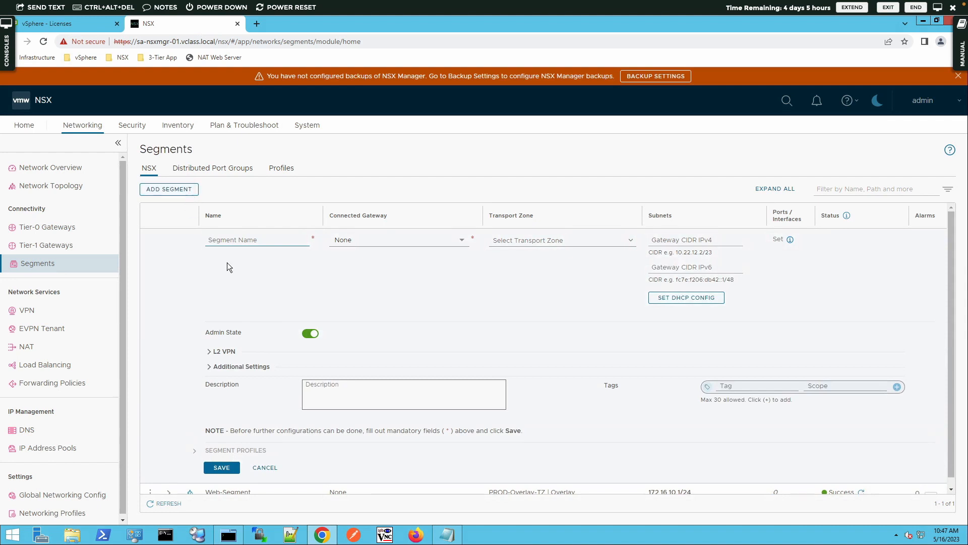
text(App-)
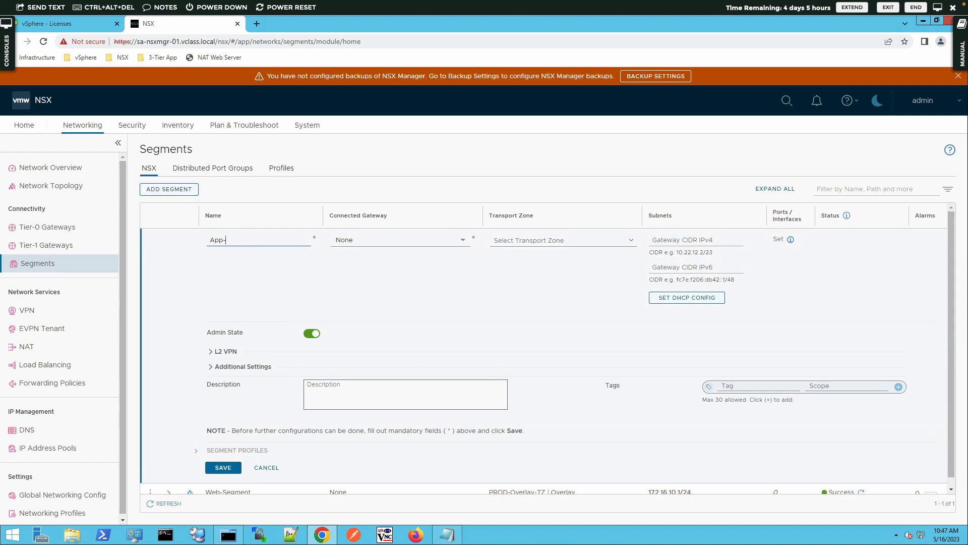
text(Segment)
click(628, 242)
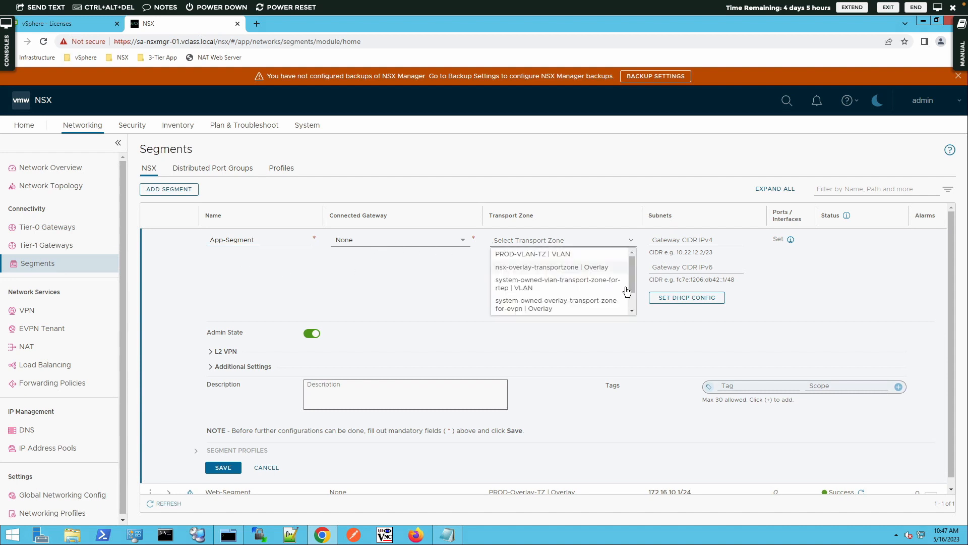
scroll(634, 304, down, 2)
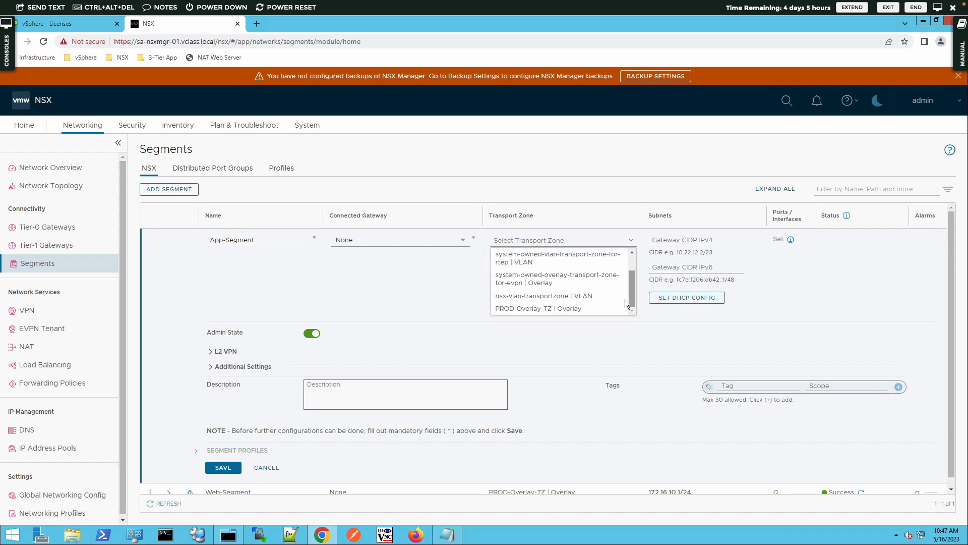
click(553, 308)
click(698, 240)
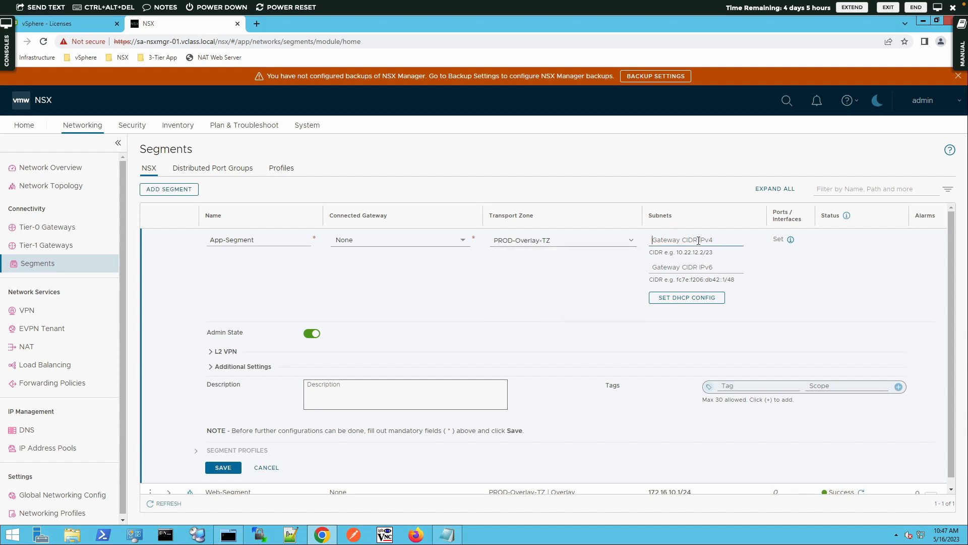
text(172.16.20.1/24)
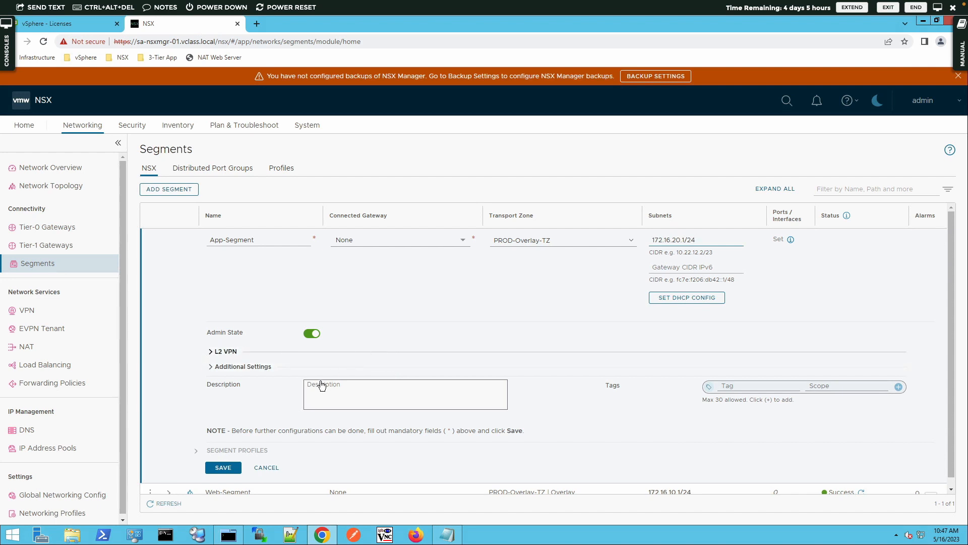
click(223, 467)
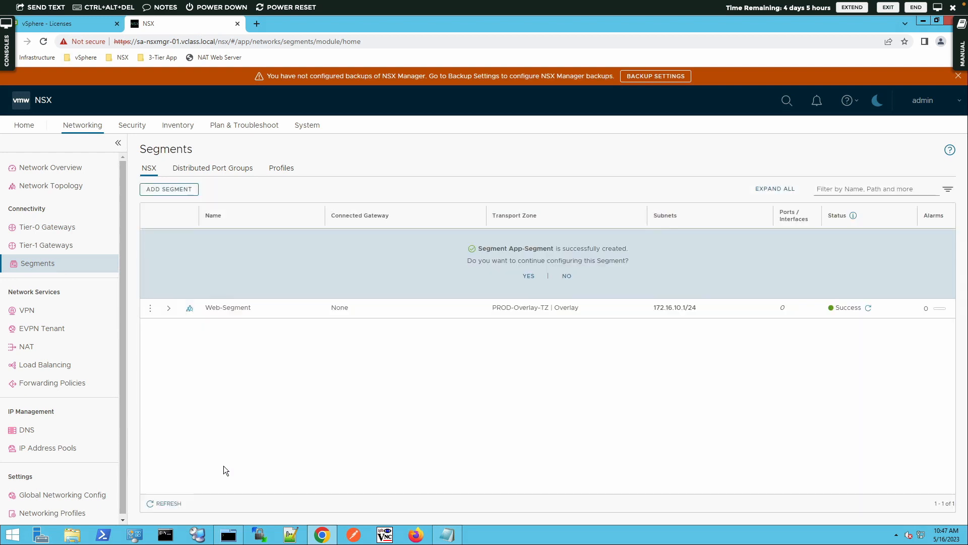
click(565, 276)
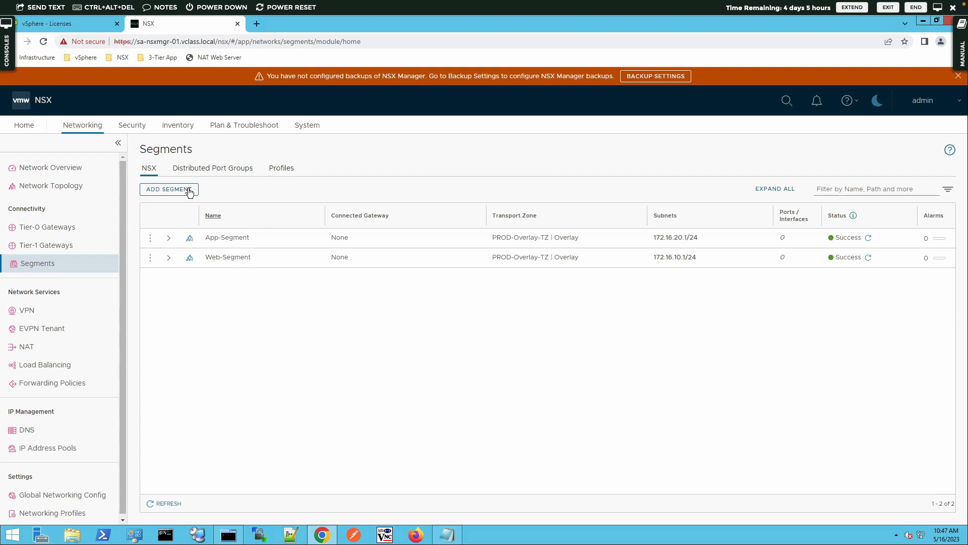
Create segment DB-Segment on transport zone PROD-Overlay-TZ with IPv4 gateway 172.20.30.1/24, and save it without continuing its configuration.
click(172, 189)
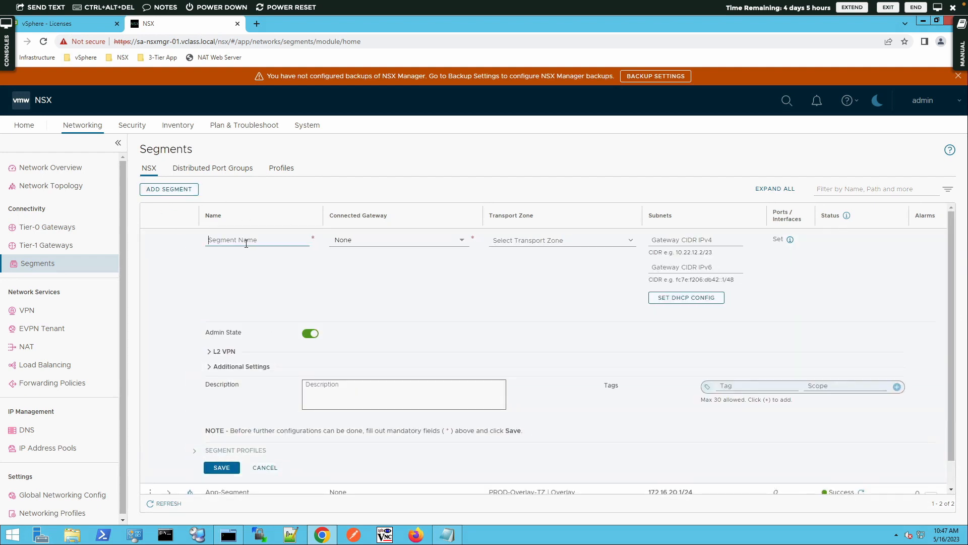
text(DB)
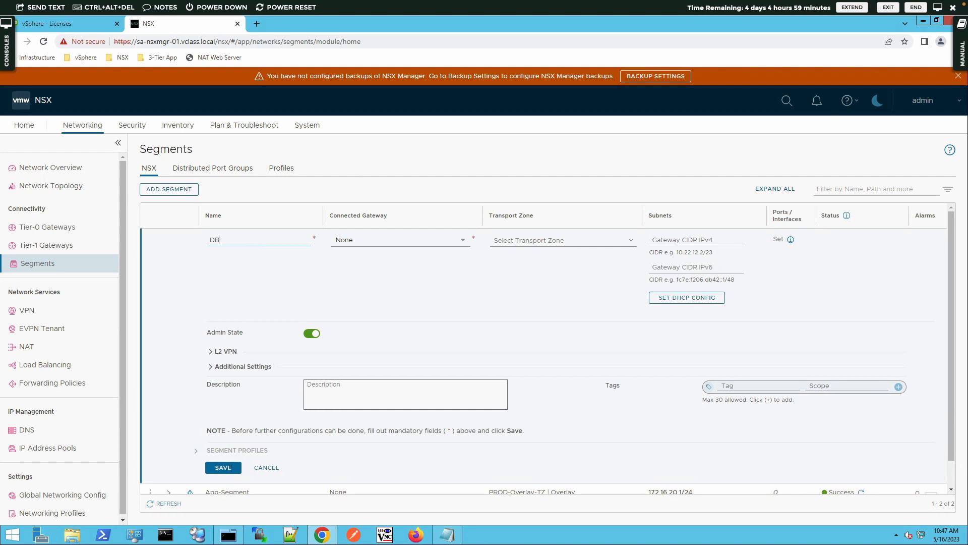
text(-Segment)
click(549, 242)
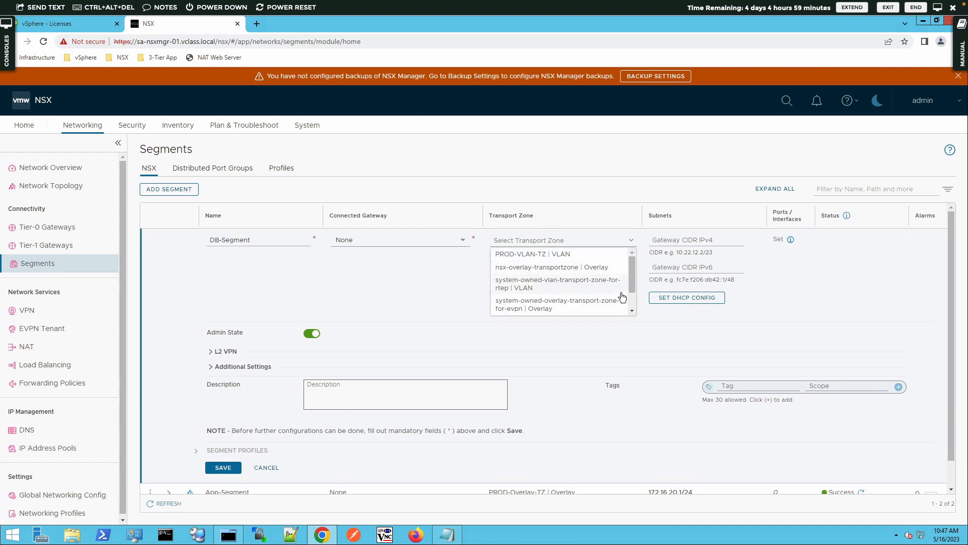
scroll(632, 300, down, 2)
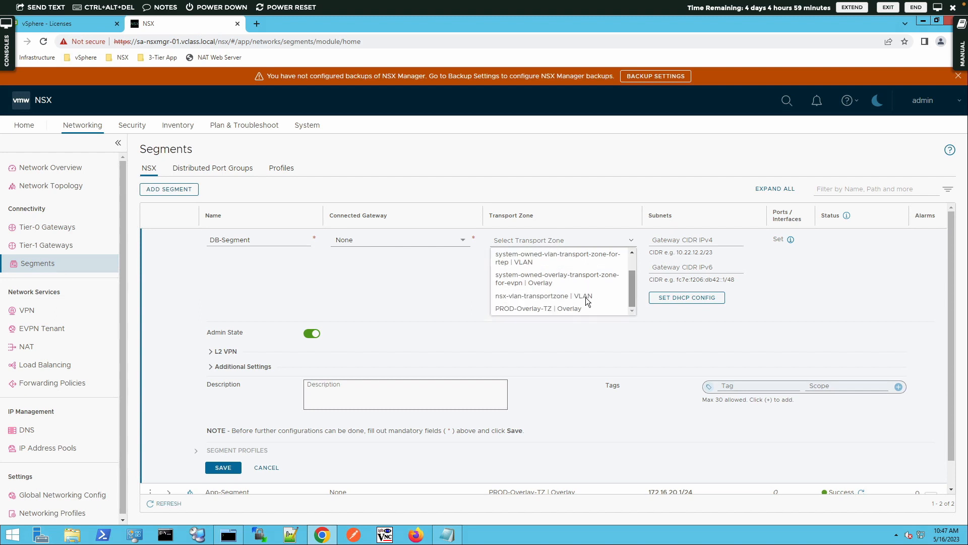
click(544, 309)
click(713, 240)
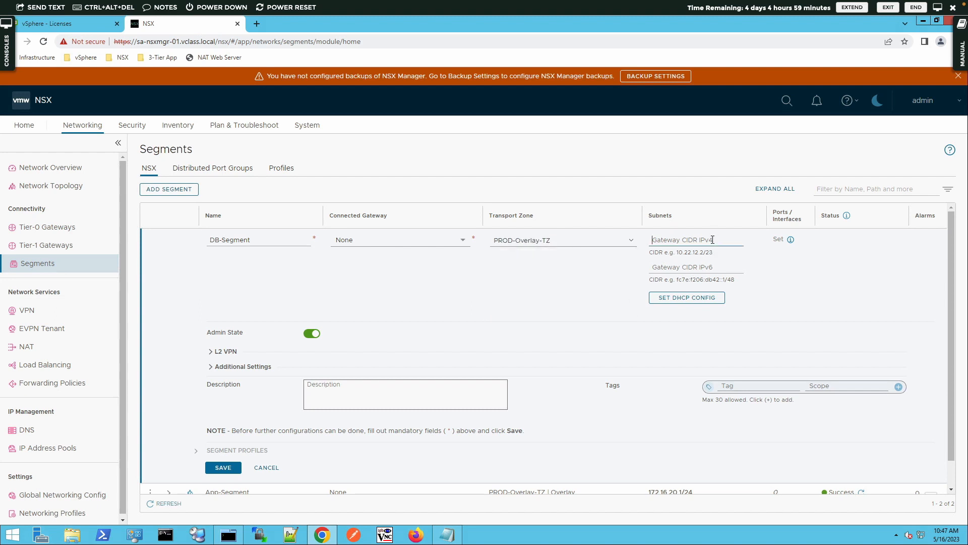
text(172.20.30.1/24)
click(213, 469)
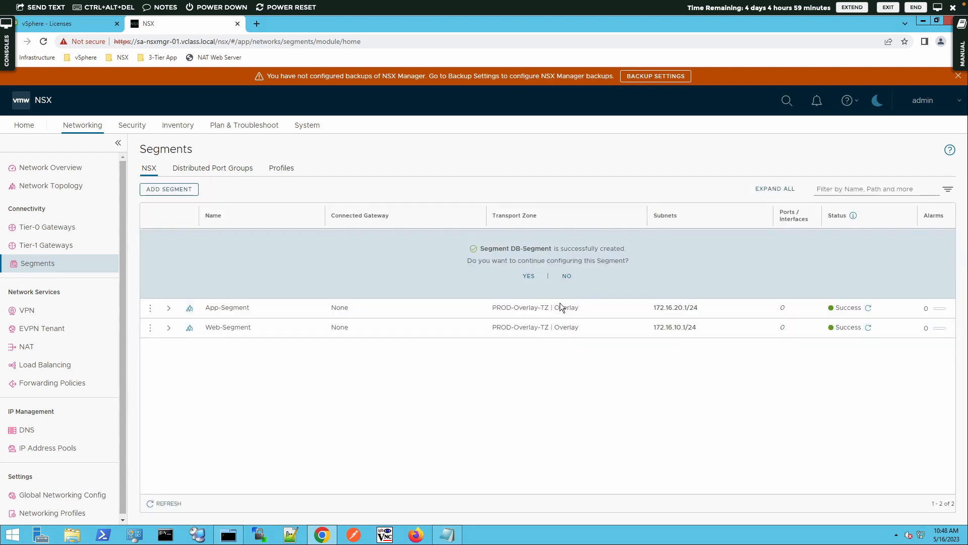
click(567, 277)
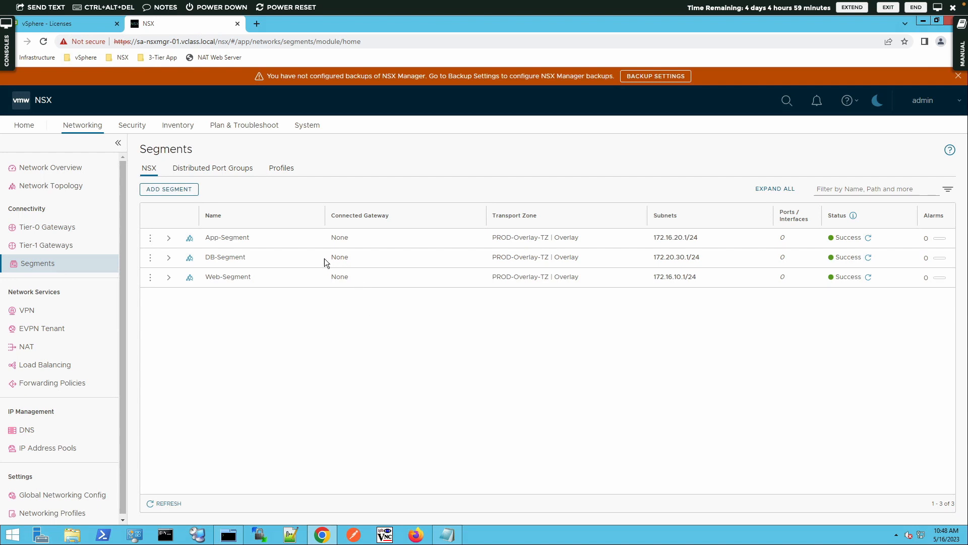
Edit DB-Segment to set its IPv4 gateway to 172.16.30.1/24, save the change and close editing.
click(151, 259)
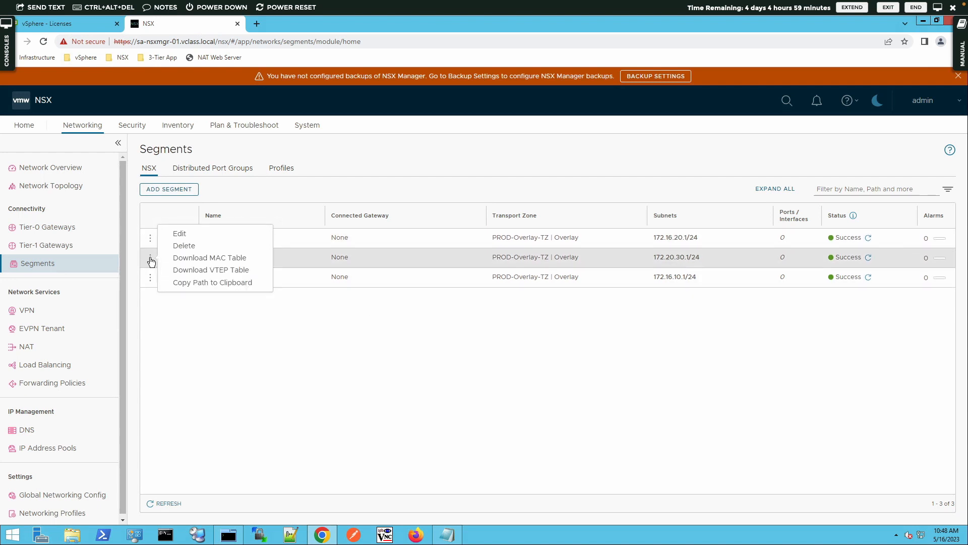
click(175, 234)
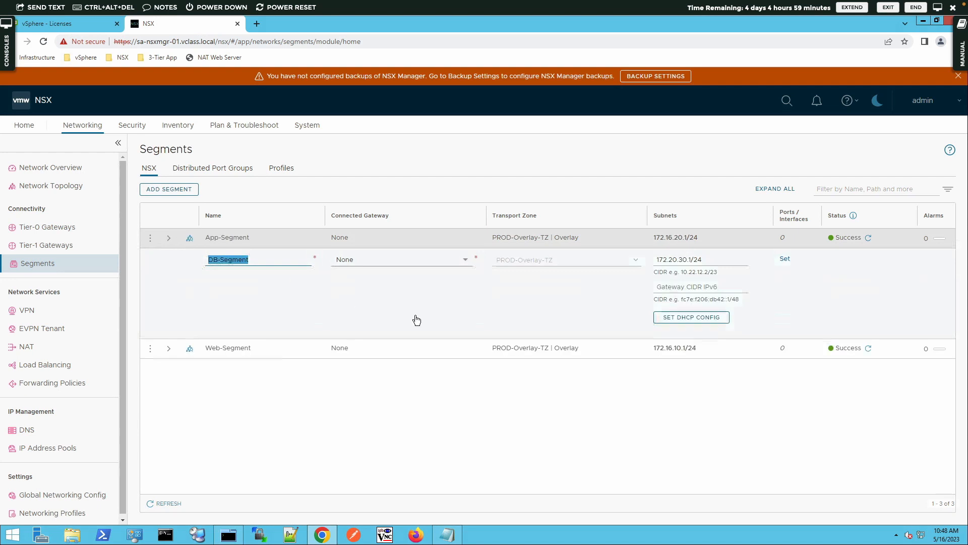
click(671, 259)
key(BackSpace)
key(BackSpace)
text(1)
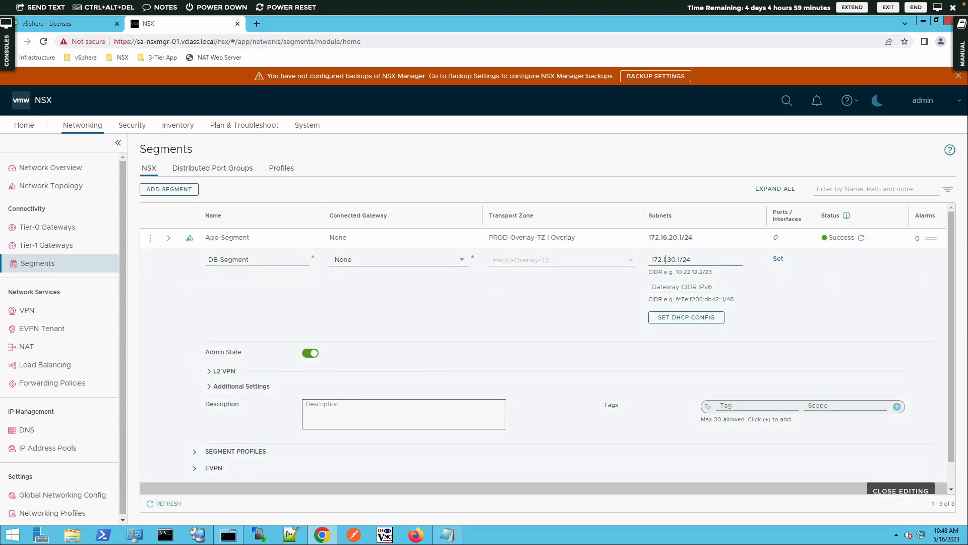
text(6.)
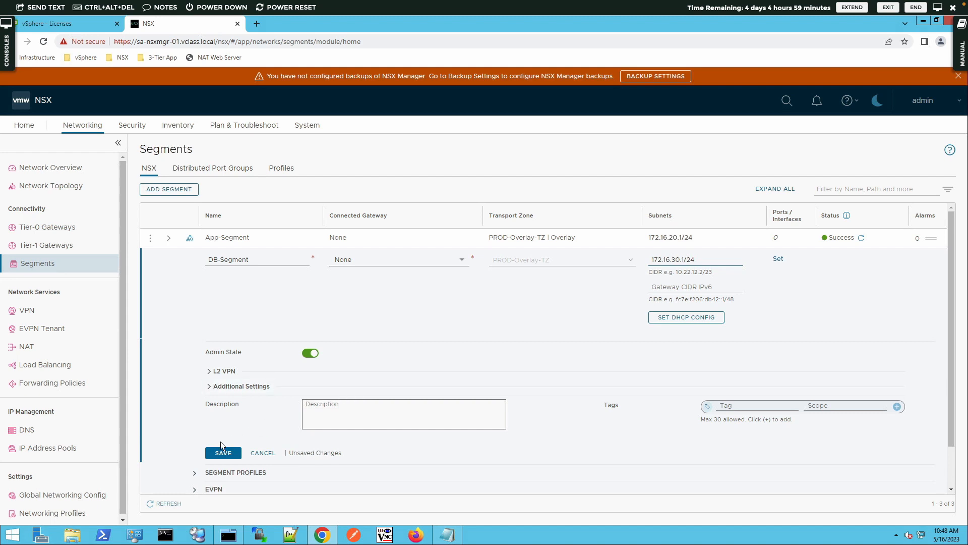
click(542, 264)
click(232, 452)
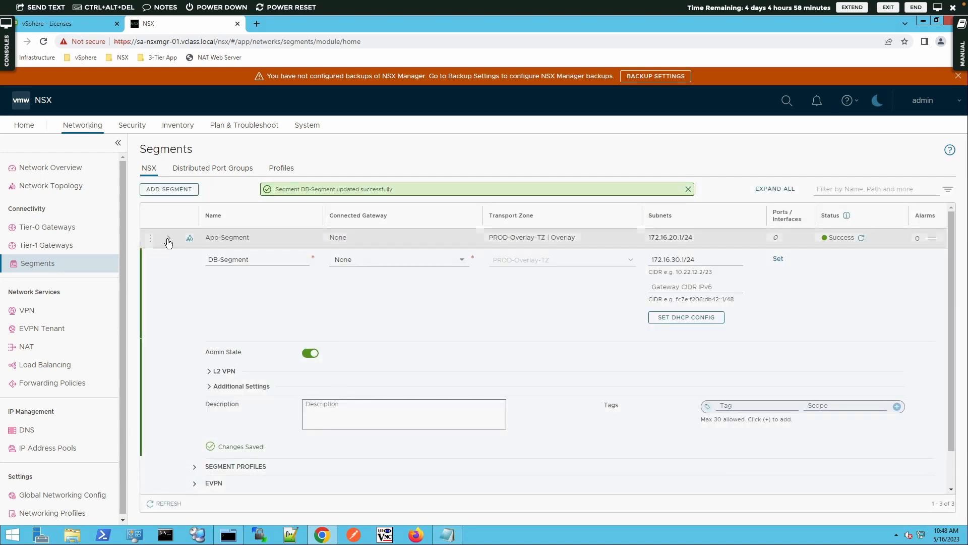
scroll(491, 445, down, 2)
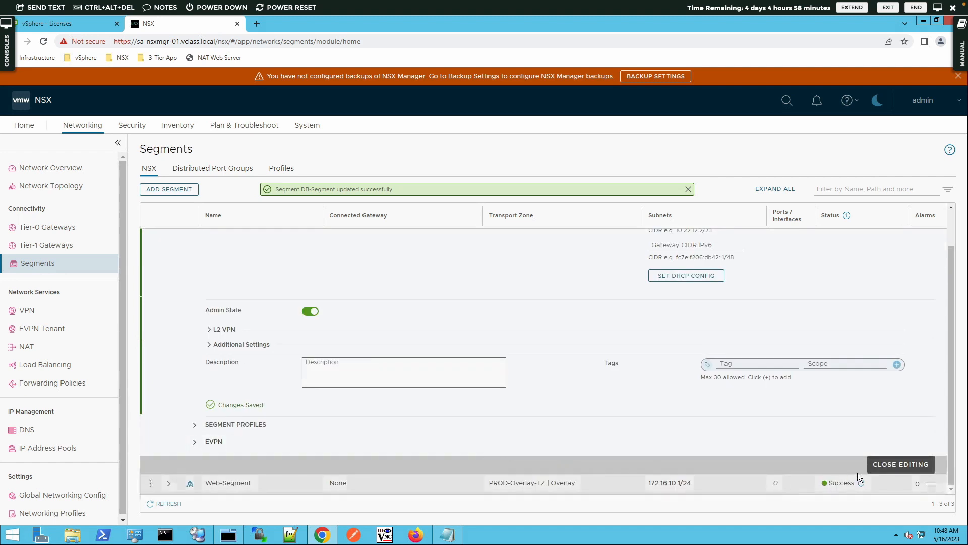
click(882, 464)
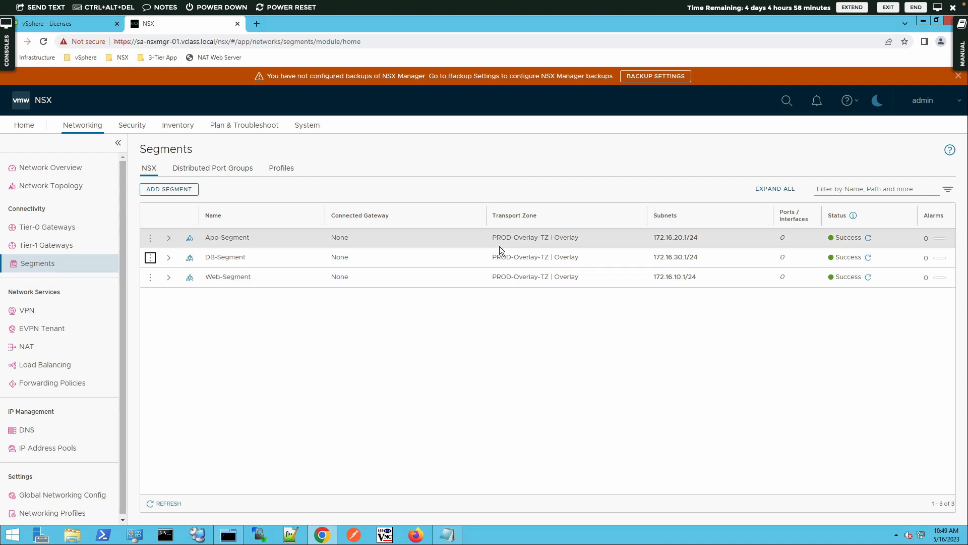
Switch to the vSphere Client, open the inventory and expand vSphere Datacenter down to the contents of Compute-Cluster.
click(83, 24)
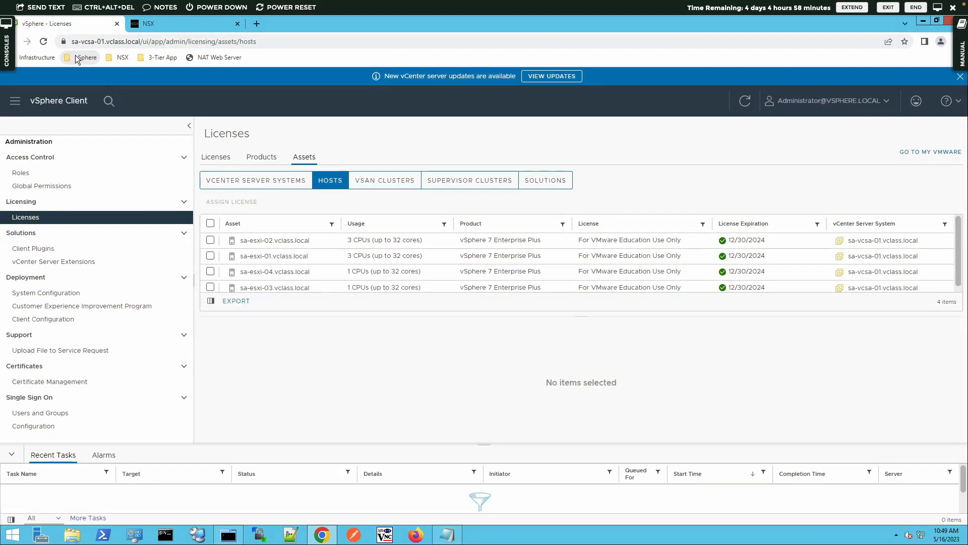
click(15, 104)
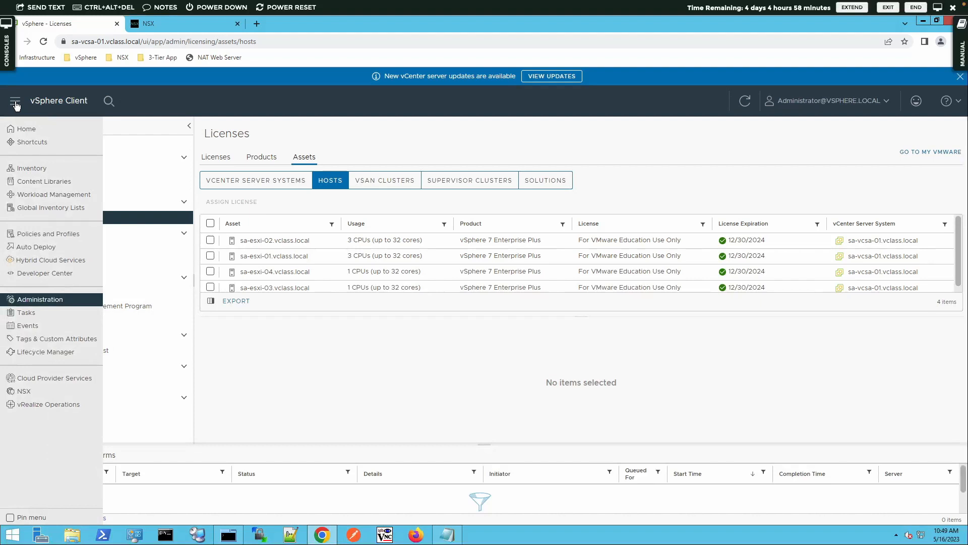
click(31, 169)
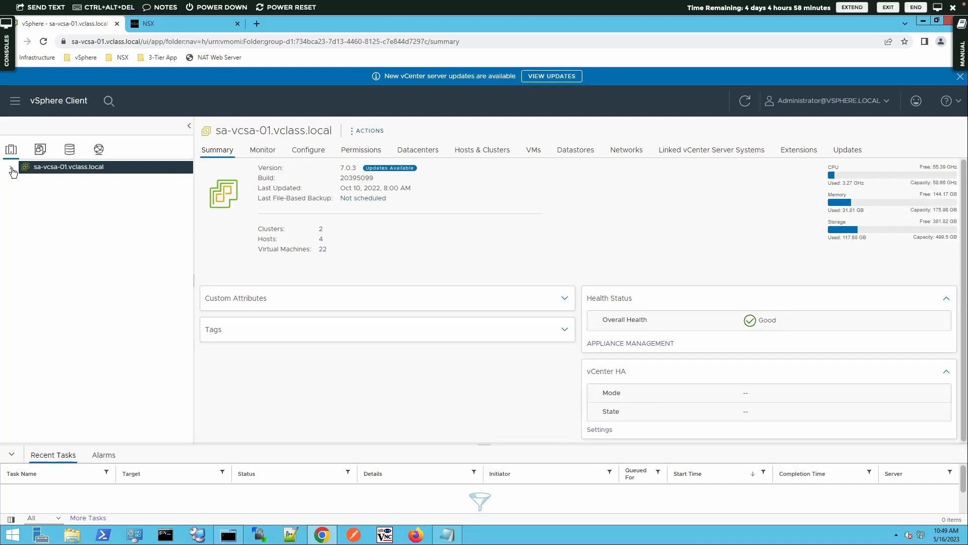
click(12, 170)
click(22, 180)
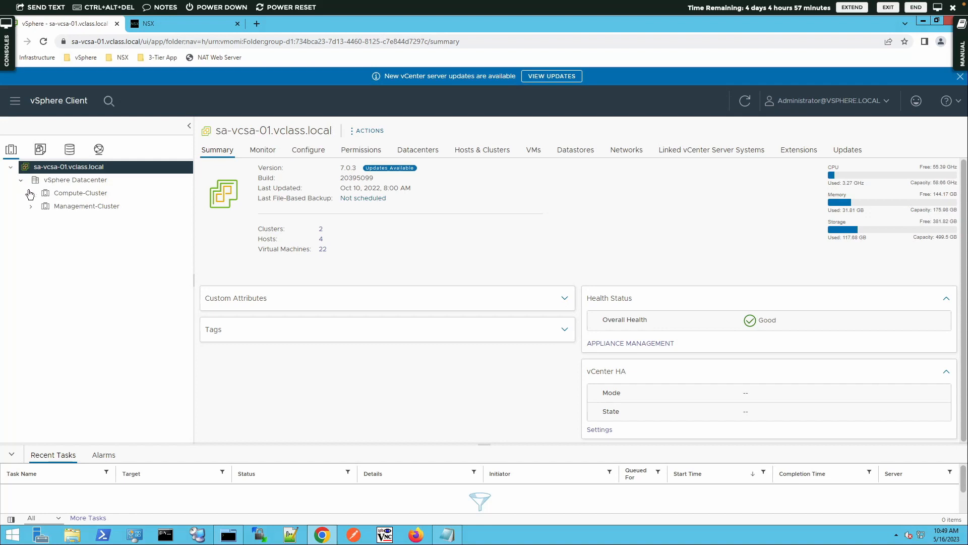
click(31, 193)
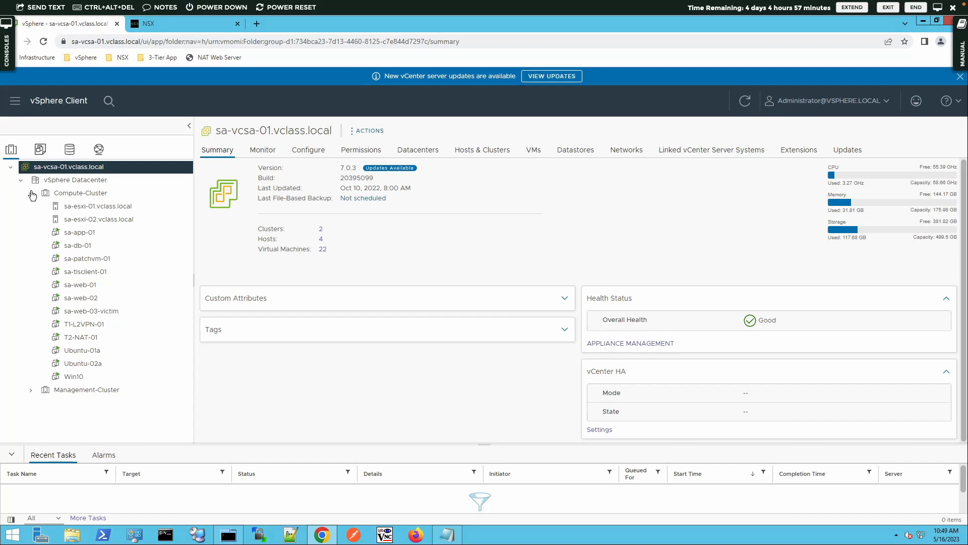
Edit the settings of VM sa-web-01 to connect Network adapter 1 to Web-Segment, and save the change.
click(80, 285)
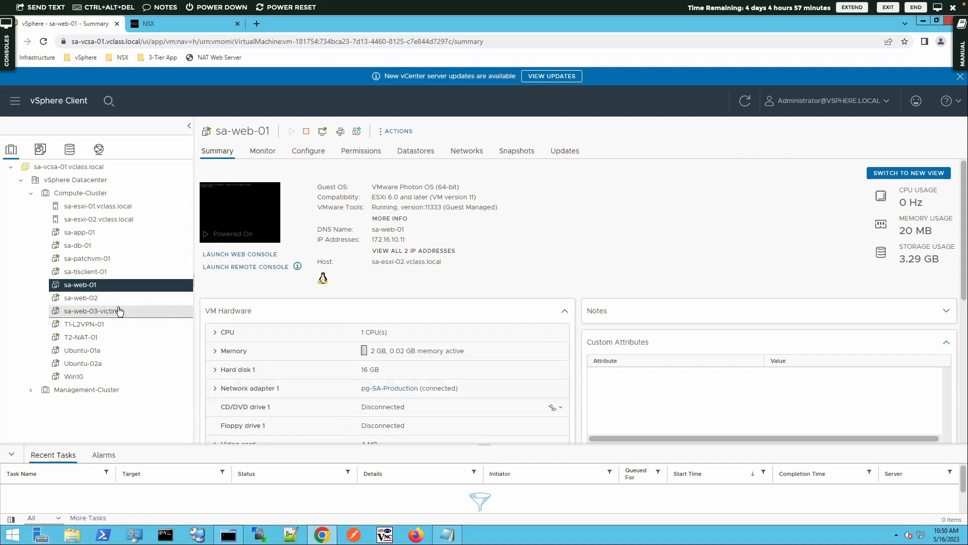
right_click(87, 286)
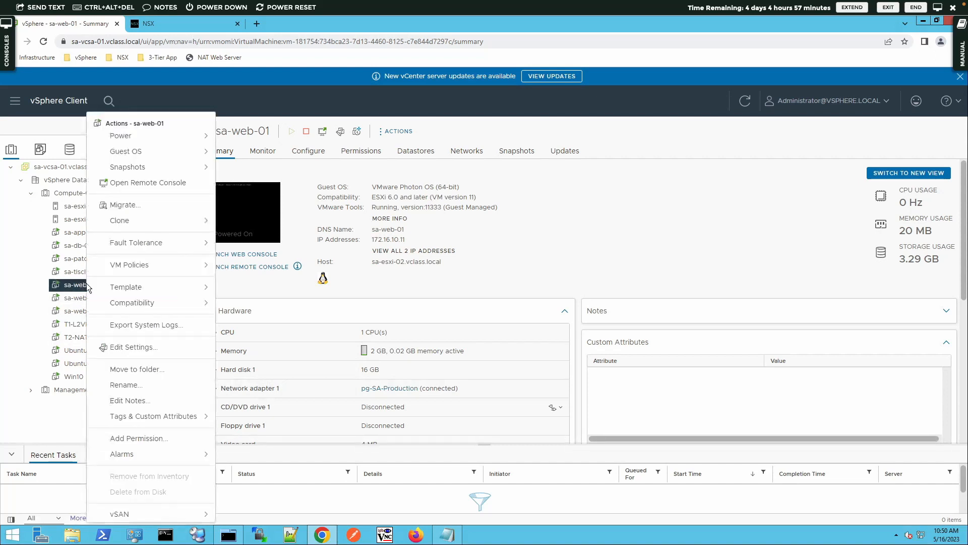
click(157, 348)
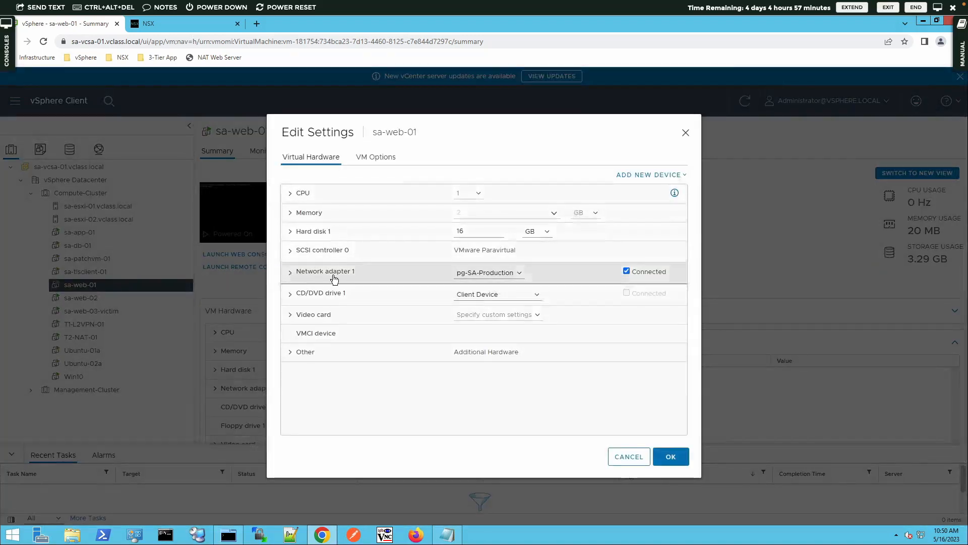
click(520, 274)
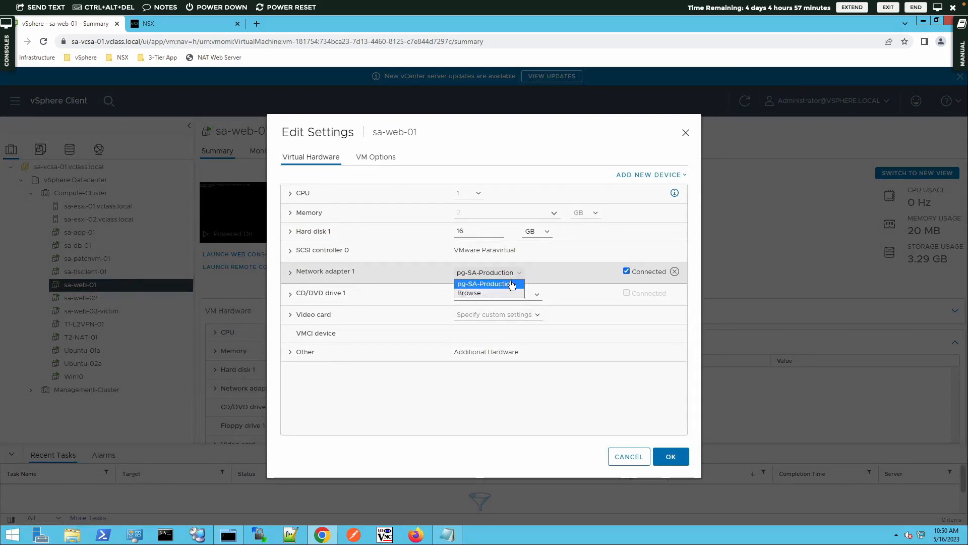
click(479, 294)
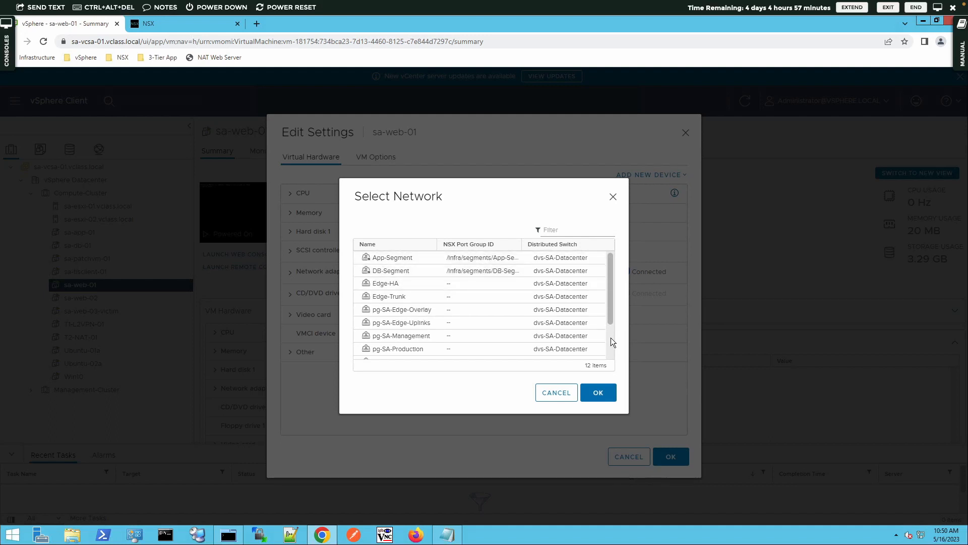
scroll(610, 337, down, 2)
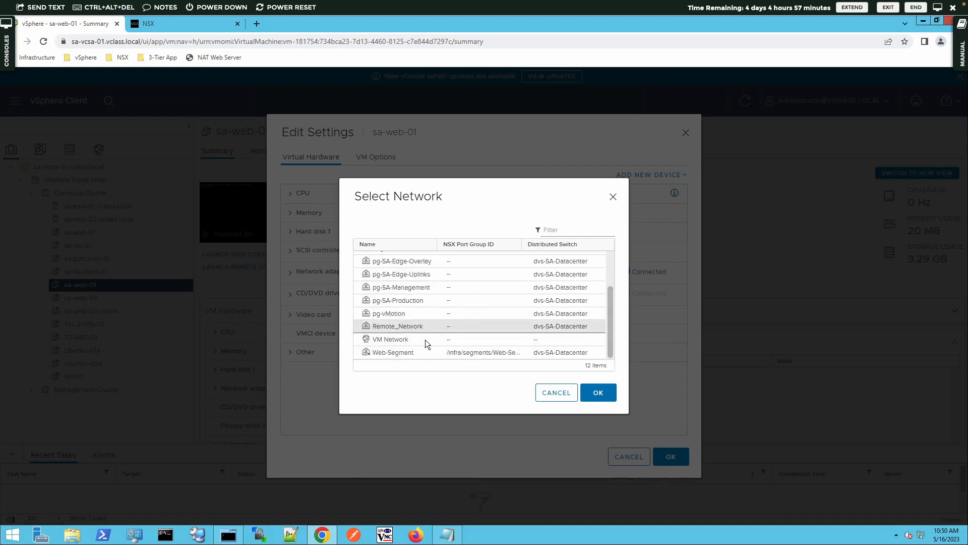
click(395, 352)
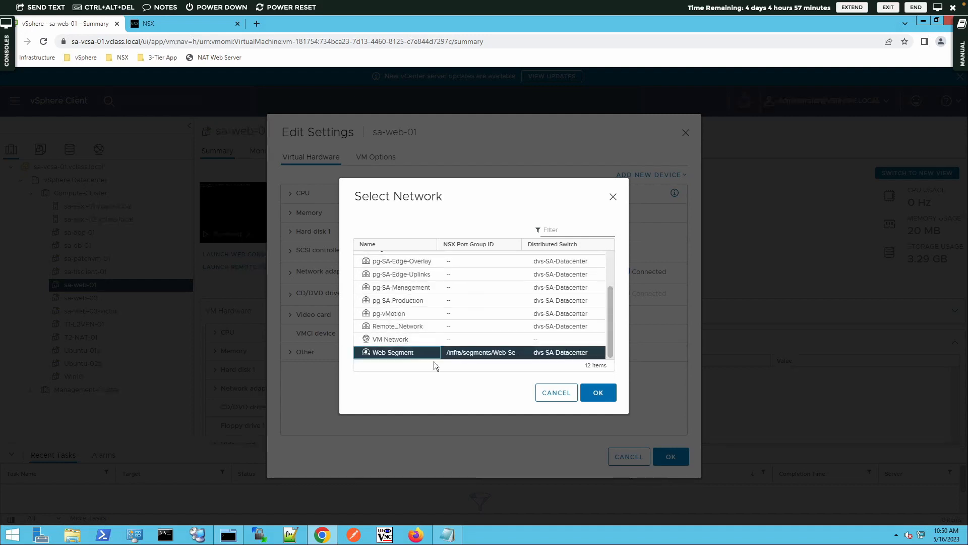
click(604, 399)
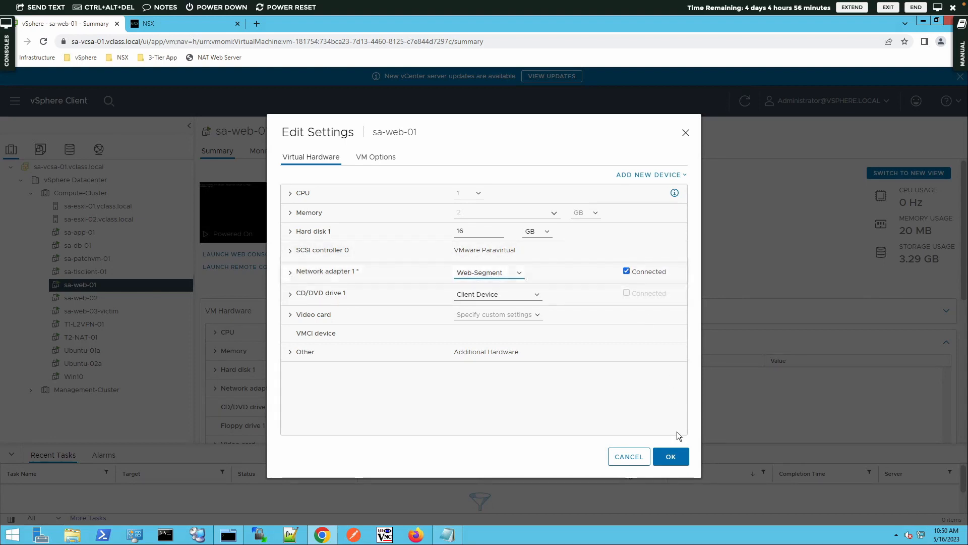
click(678, 460)
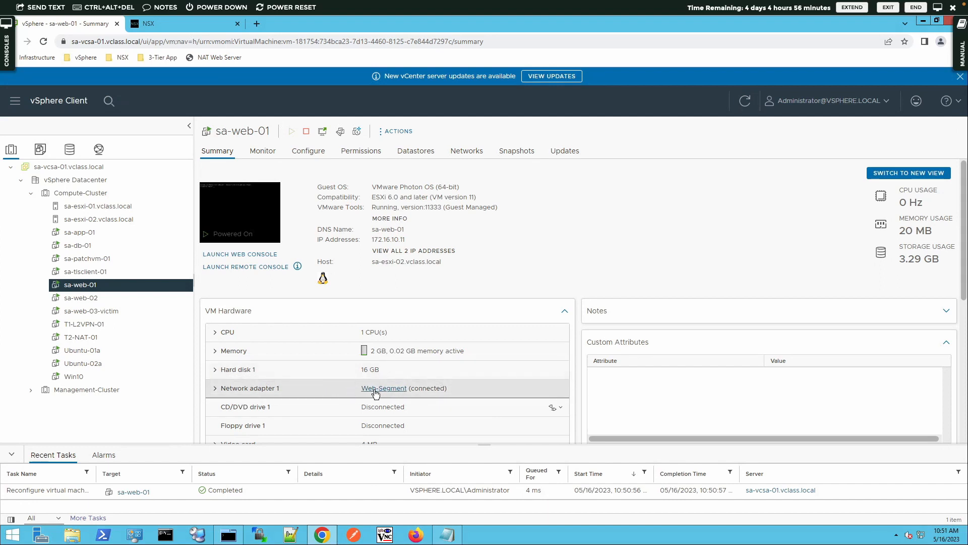
Edit the settings of VM sa-web-02 to connect Network adapter 1 to Web-Segment, and save the change.
right_click(86, 302)
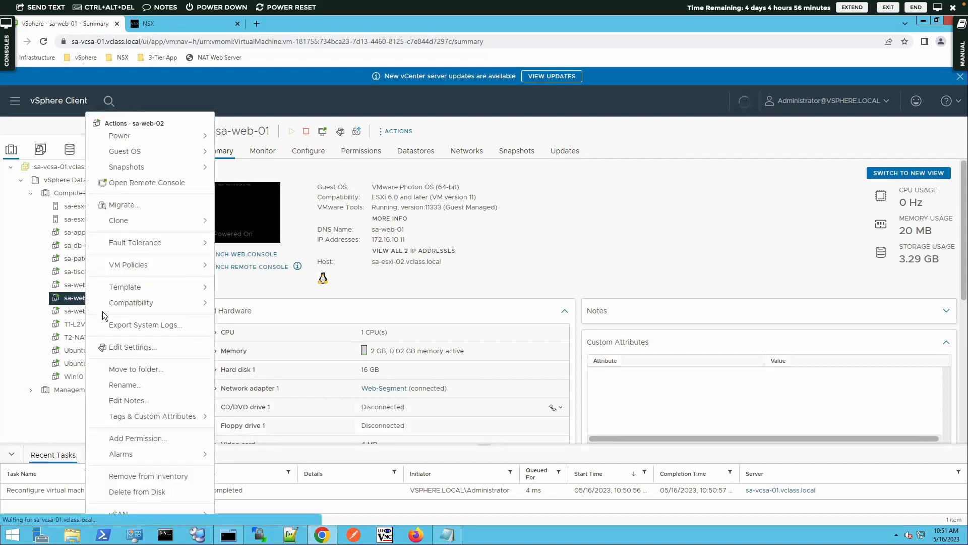
click(119, 348)
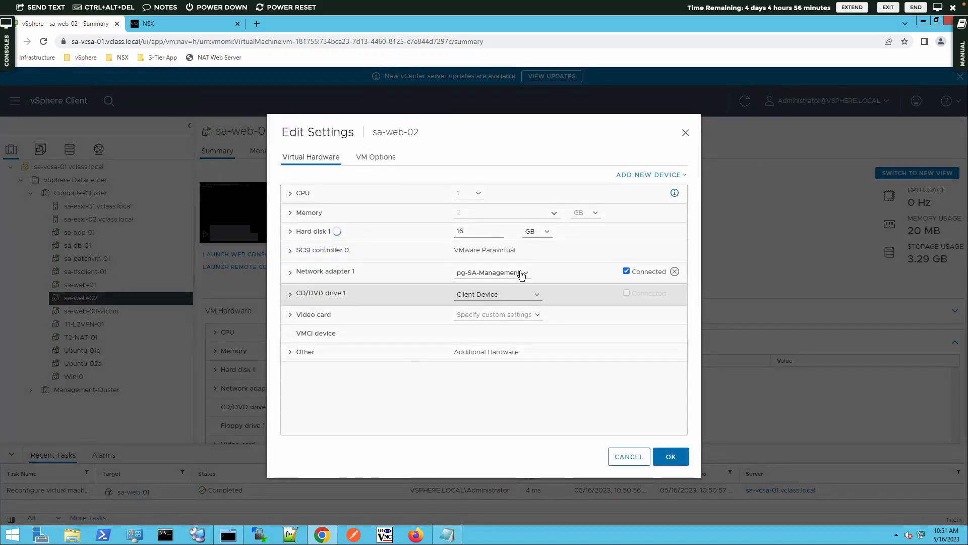
click(518, 273)
click(503, 297)
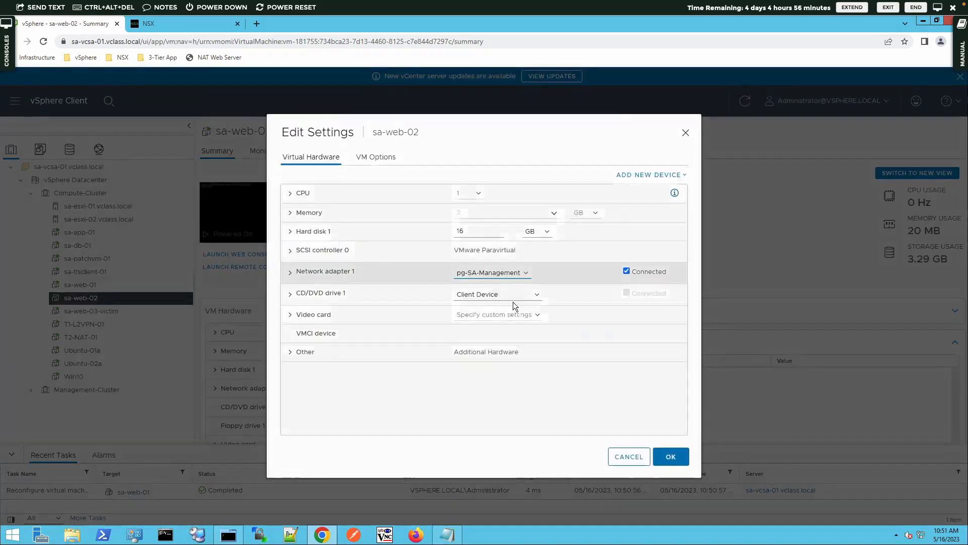
scroll(609, 343, down, 2)
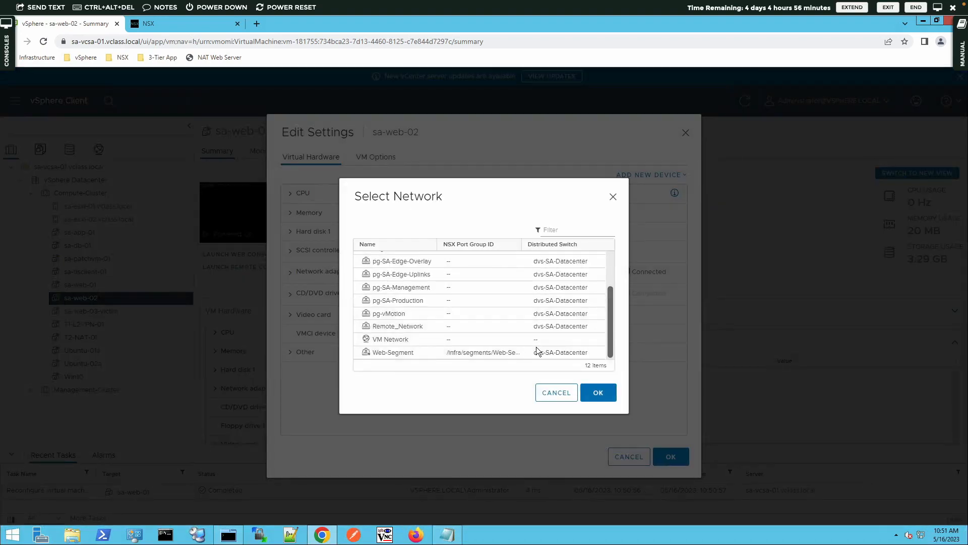
click(494, 346)
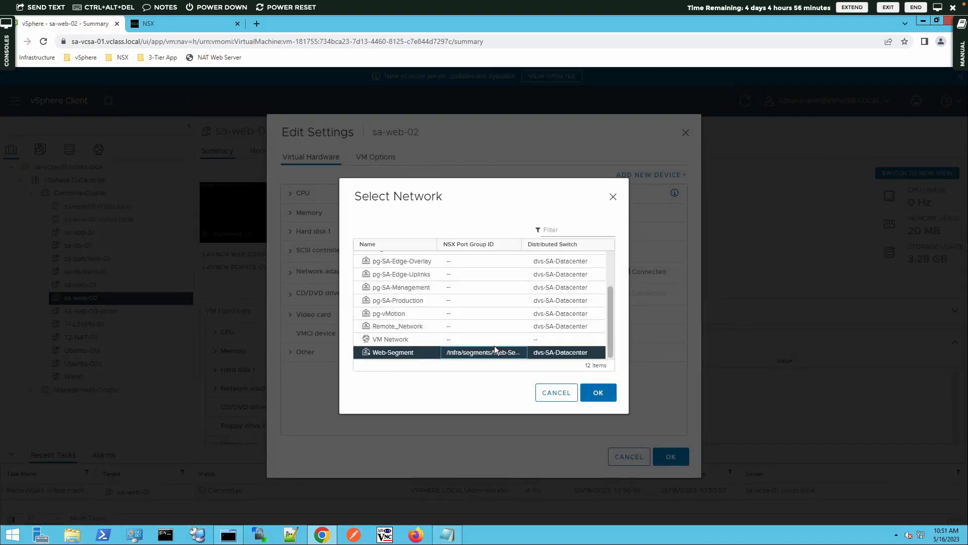
click(598, 392)
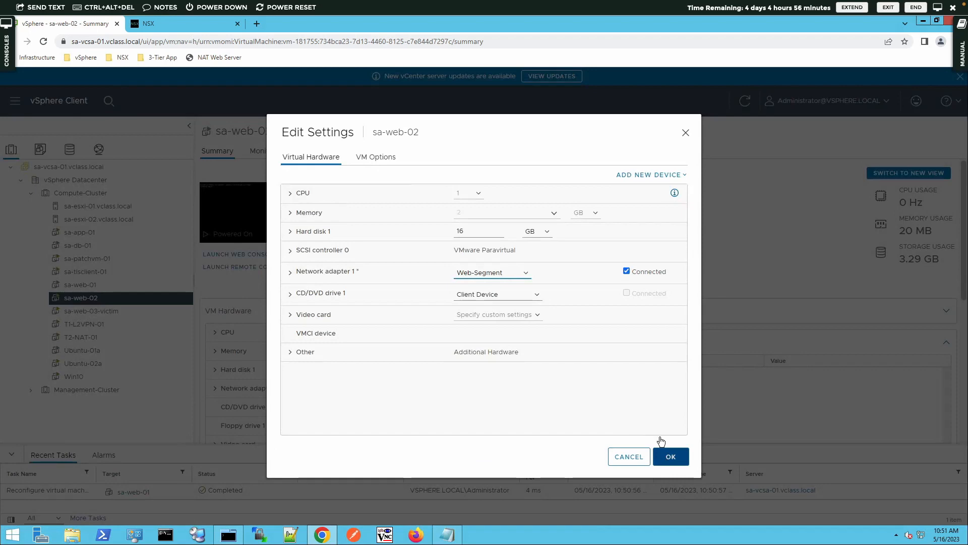
click(670, 456)
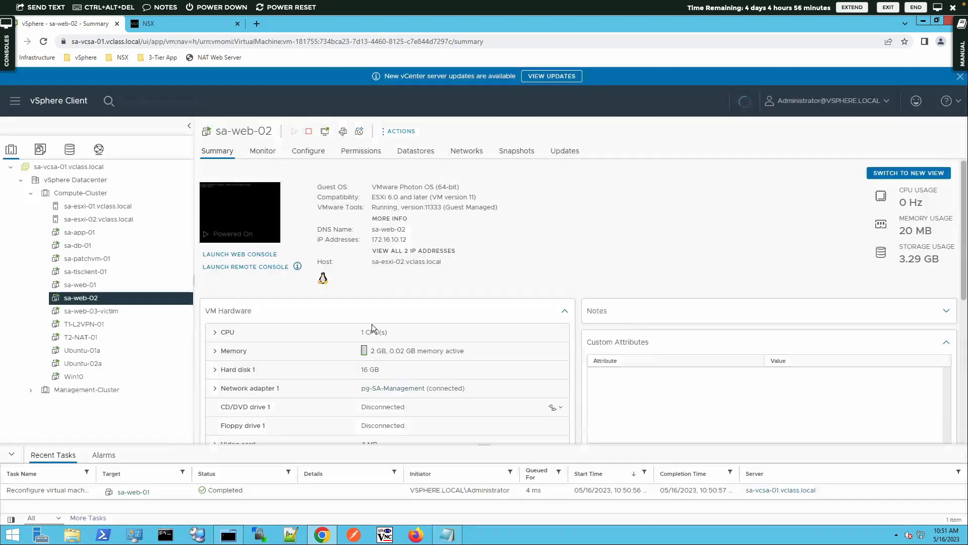
Edit the settings of VM sa-web-03-victim to connect Network adapter 1 to Web-Segment, and save the change.
right_click(99, 310)
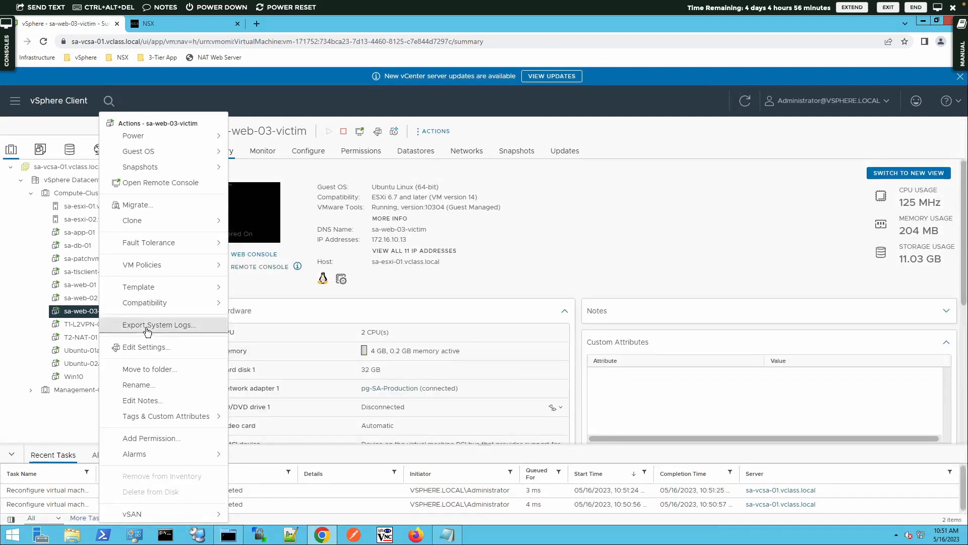
click(176, 353)
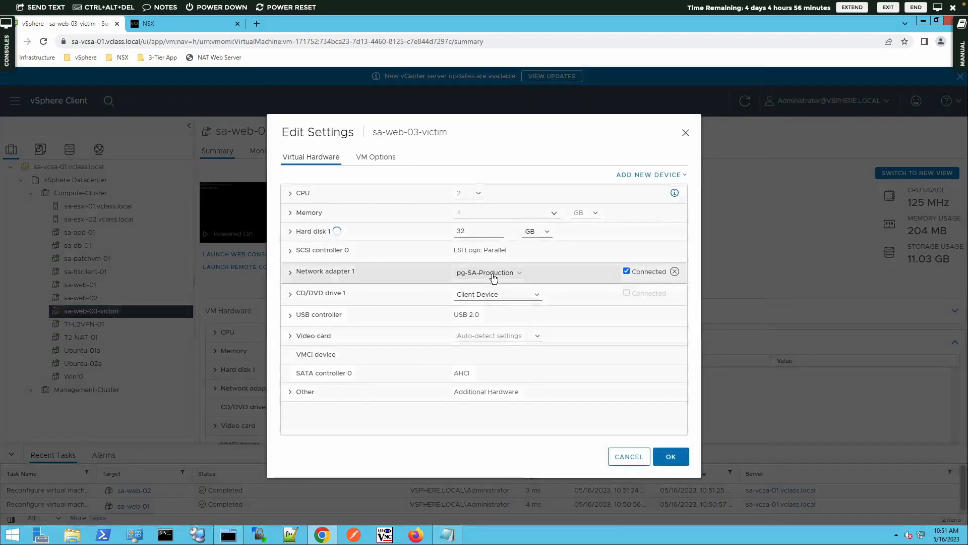
click(493, 278)
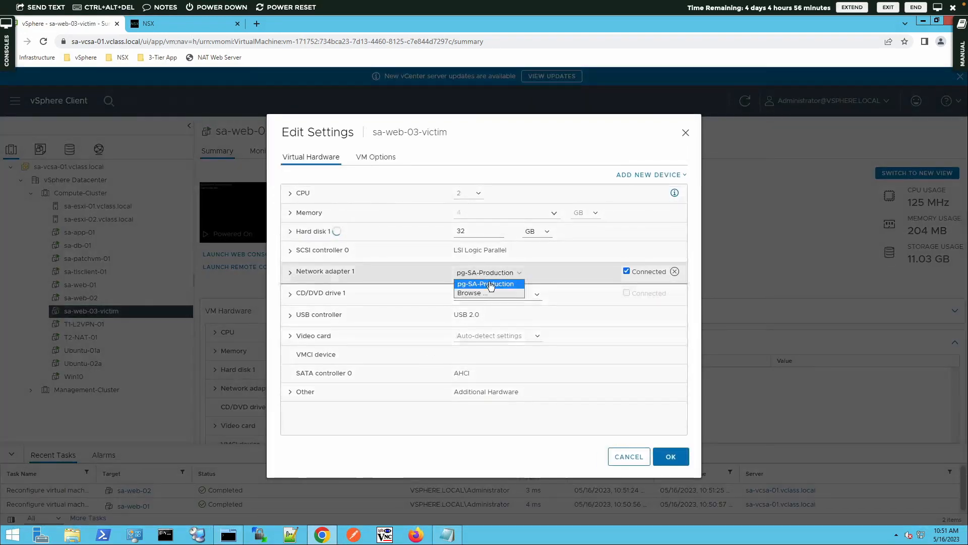
click(481, 295)
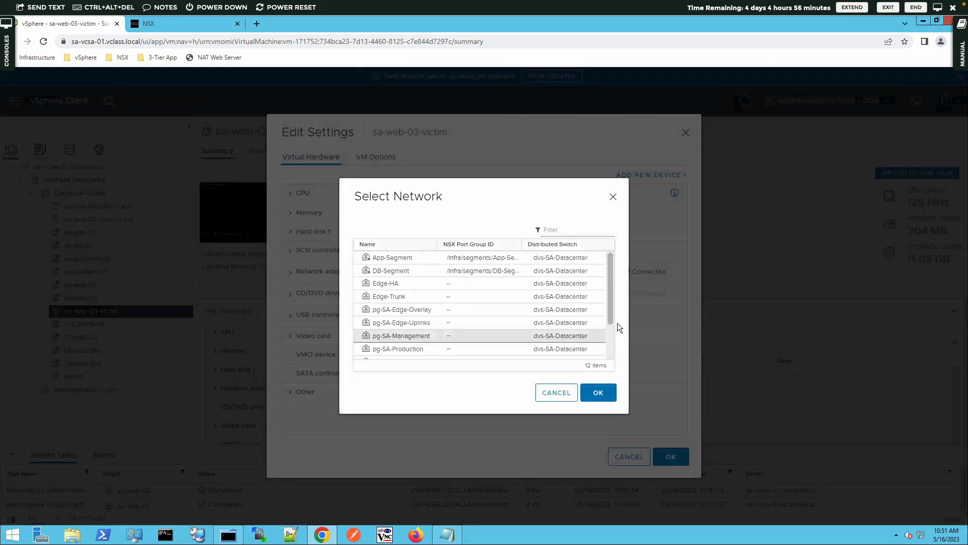
scroll(554, 343, down, 2)
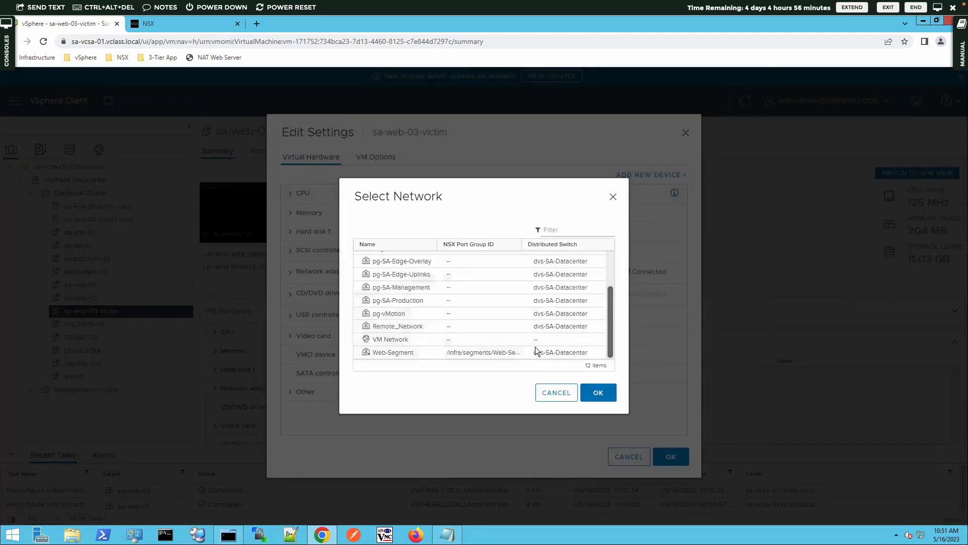
click(497, 351)
click(599, 392)
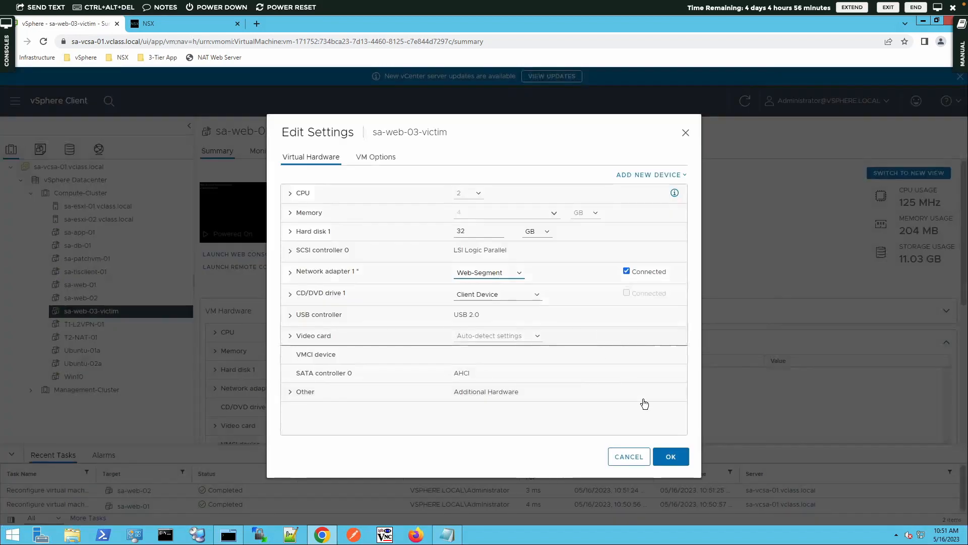
click(670, 456)
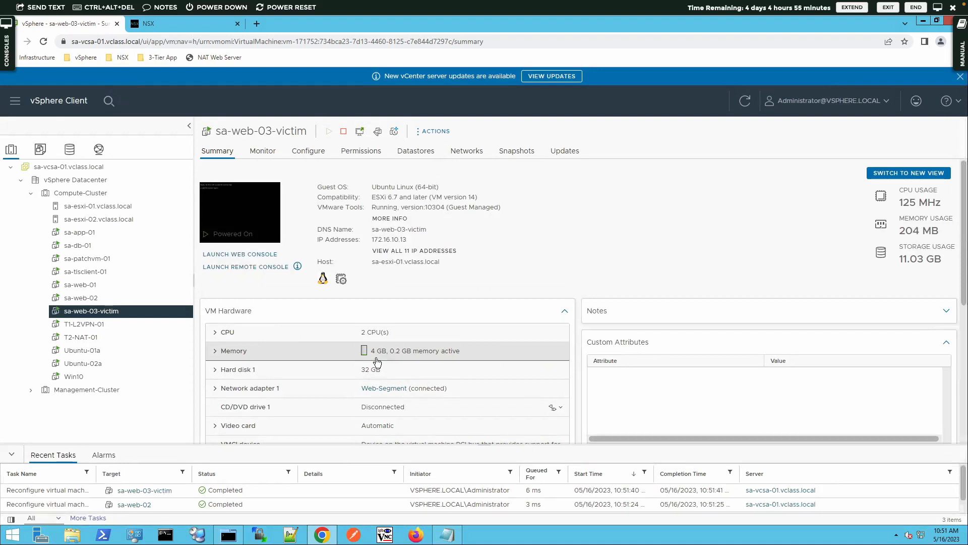
Edit the settings of VM sa-app-01 to connect Network adapter 1 to App-Segment, and save the change.
right_click(95, 235)
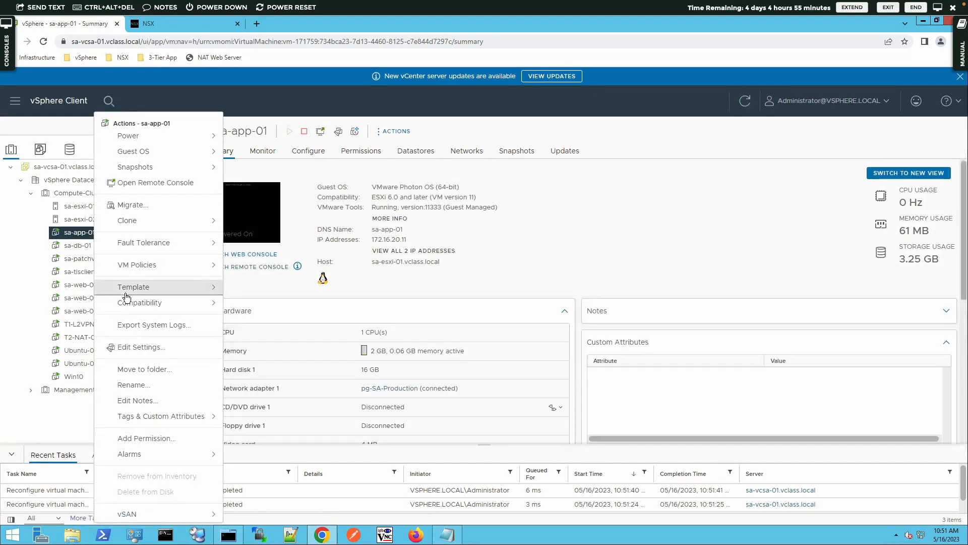
click(133, 347)
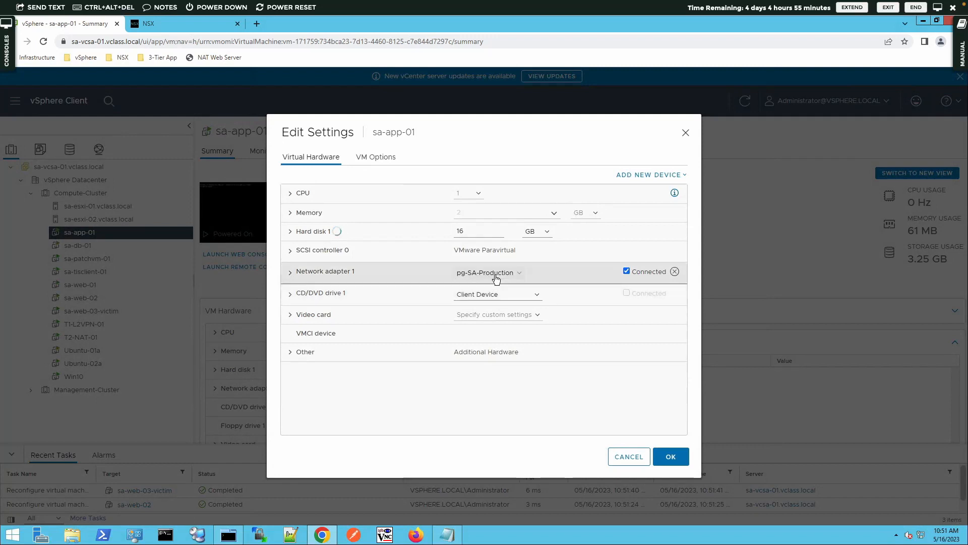
click(496, 274)
click(471, 290)
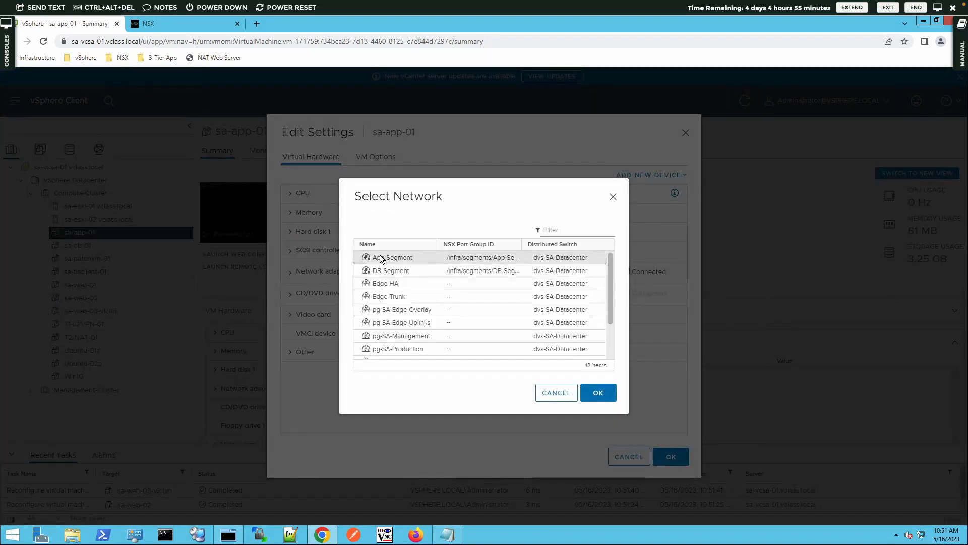
click(386, 261)
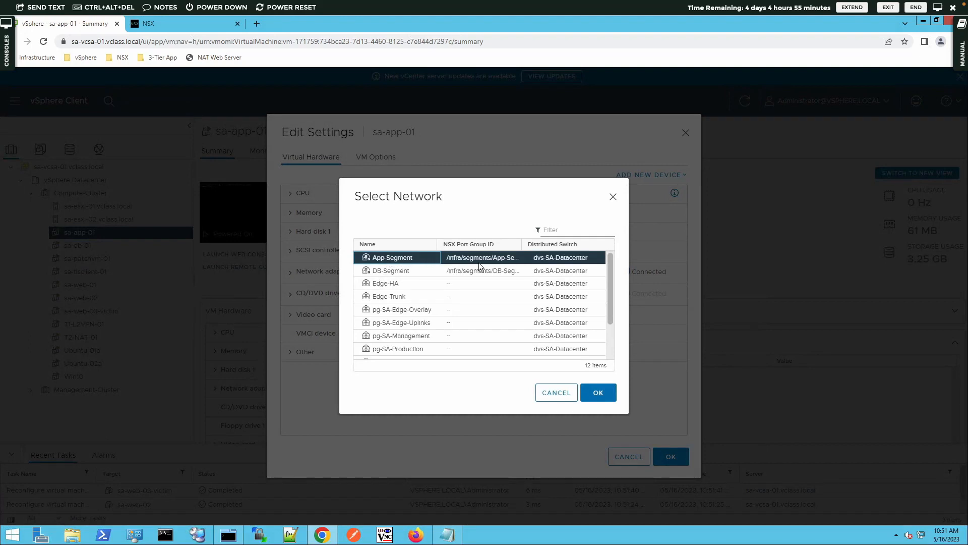
click(609, 390)
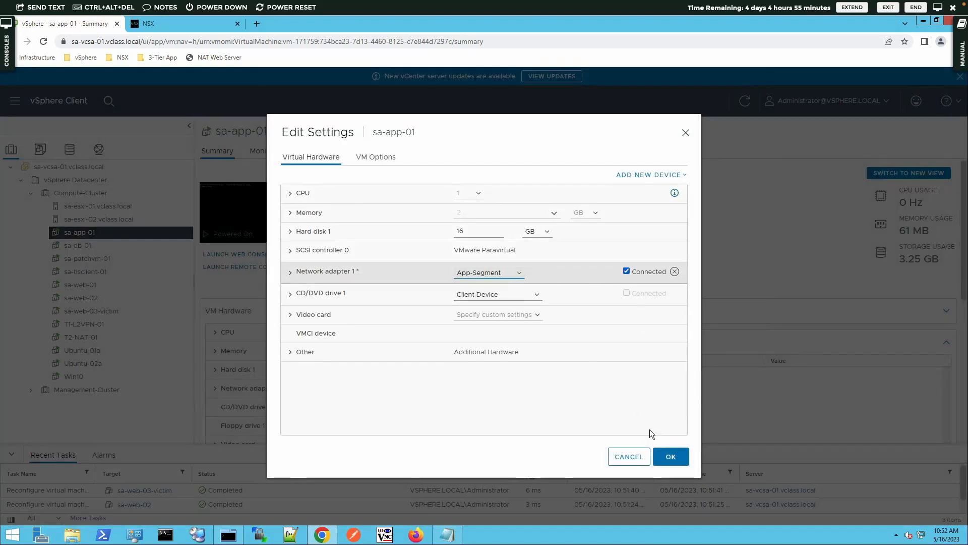
click(670, 455)
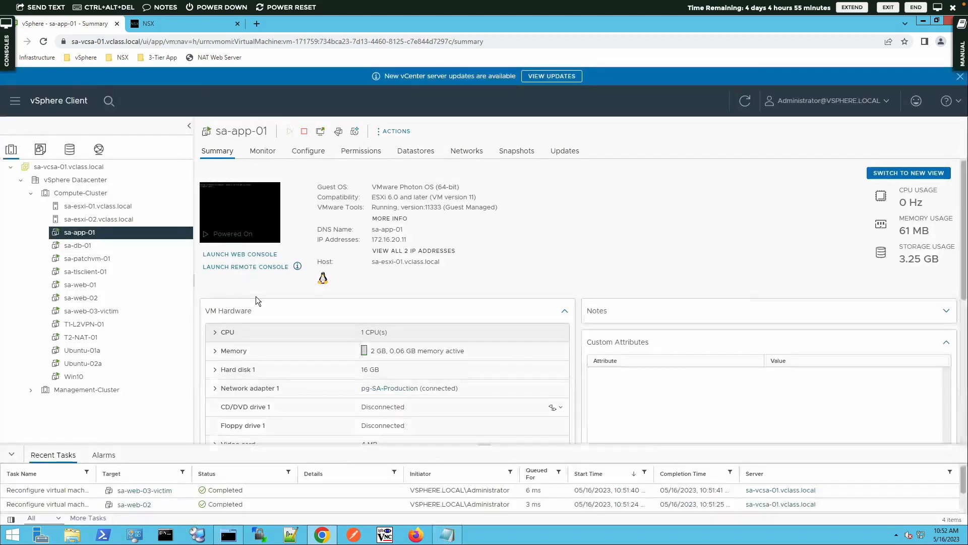
Edit the settings of VM sa-db-01 to connect Network adapter 1 to DB-Segment, and save the change.
click(70, 245)
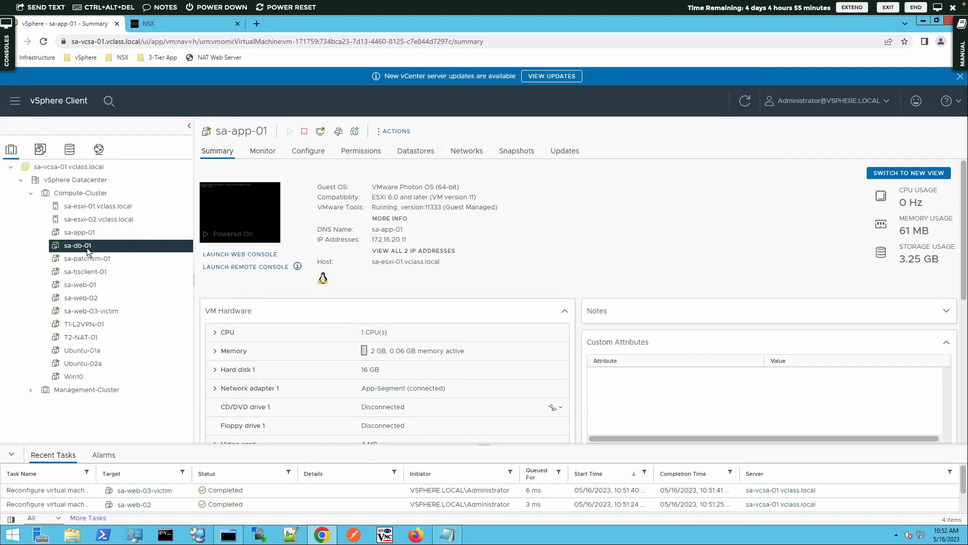
right_click(70, 245)
click(132, 347)
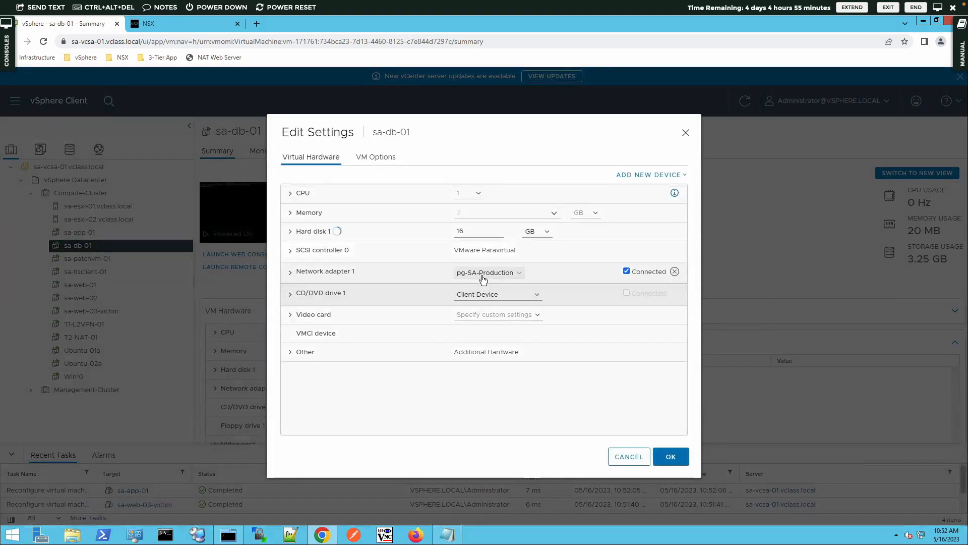
click(483, 274)
click(511, 294)
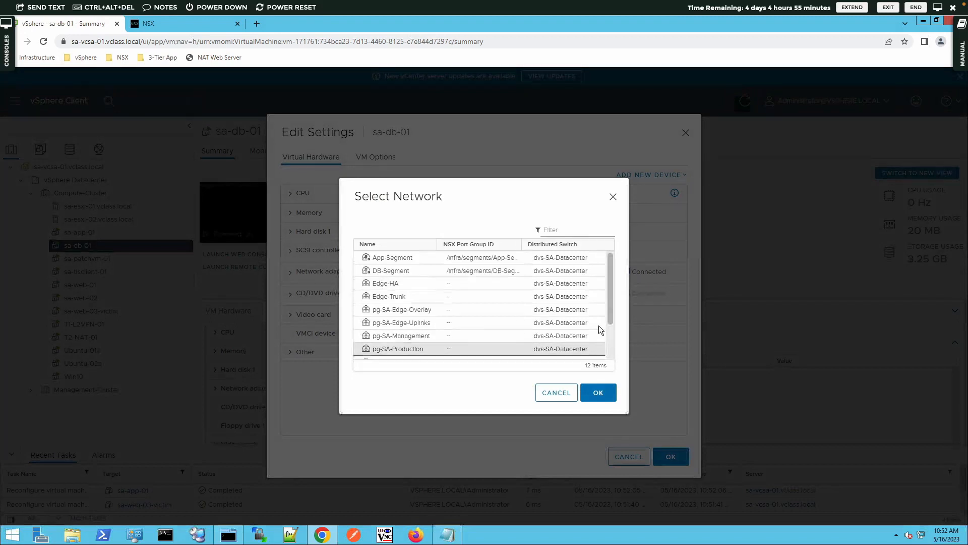
click(380, 271)
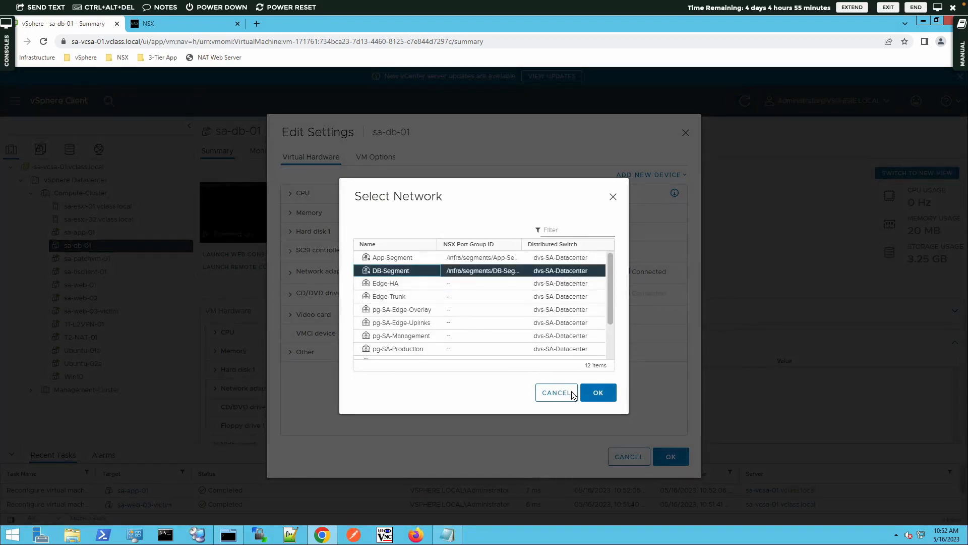
click(597, 393)
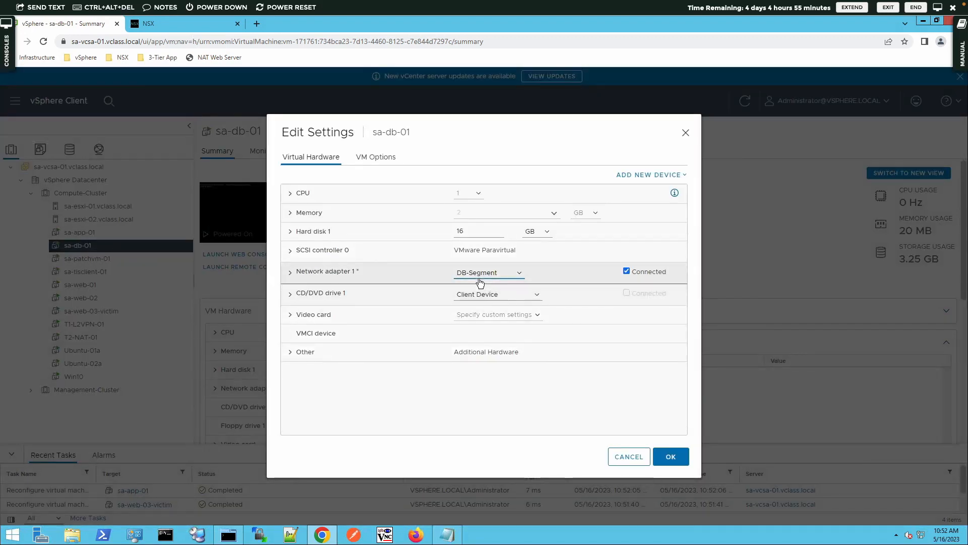
click(670, 457)
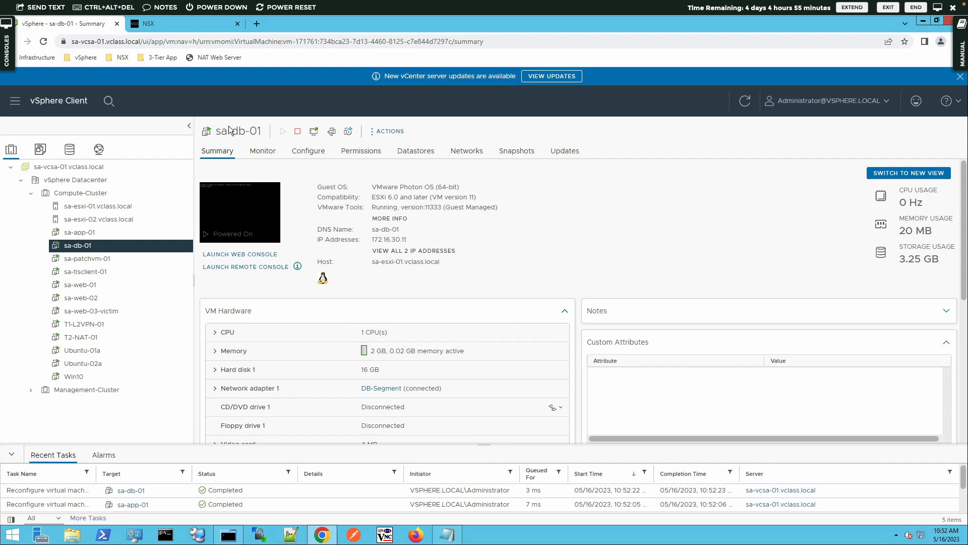
Switch to NSX and open the Network Topology, dismissing the introductory tips, to examine the Web, App and DB segments.
click(162, 26)
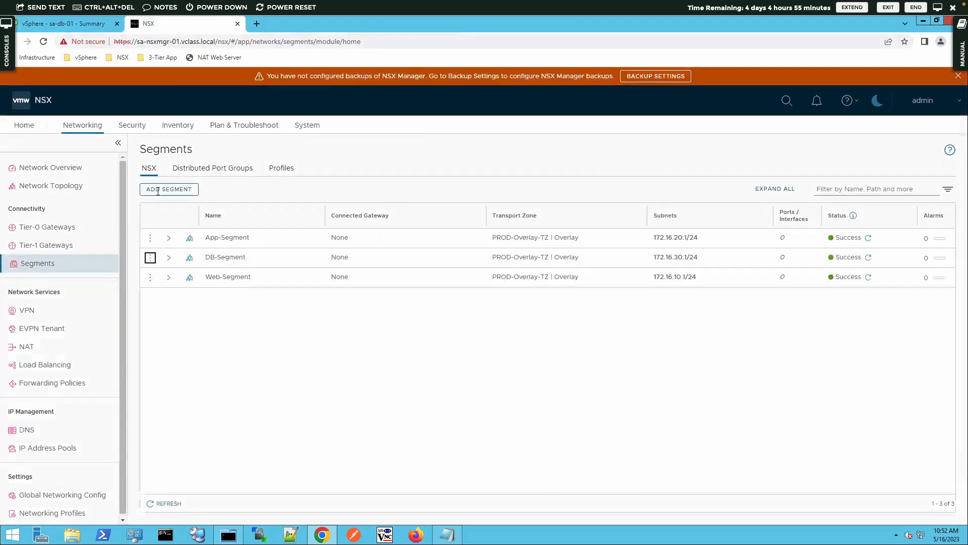
click(80, 187)
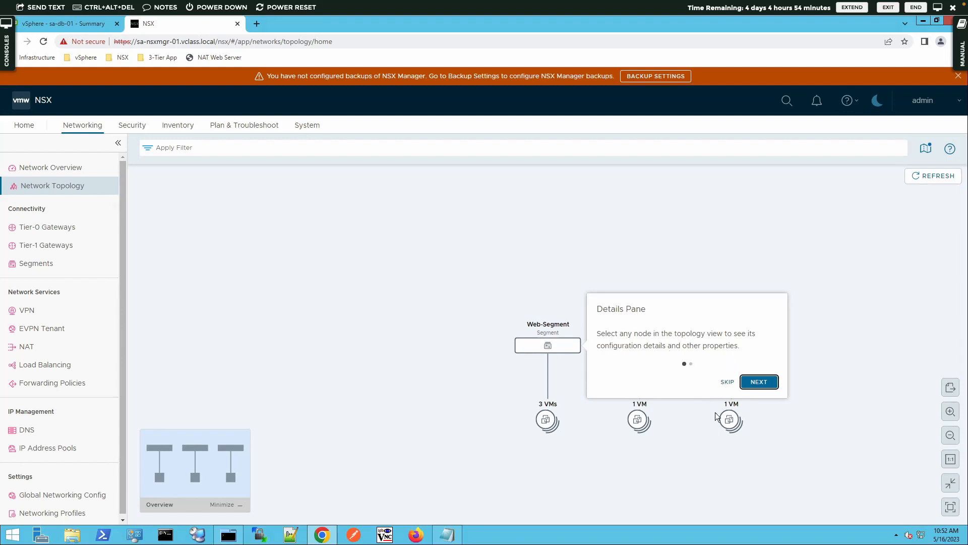
click(764, 385)
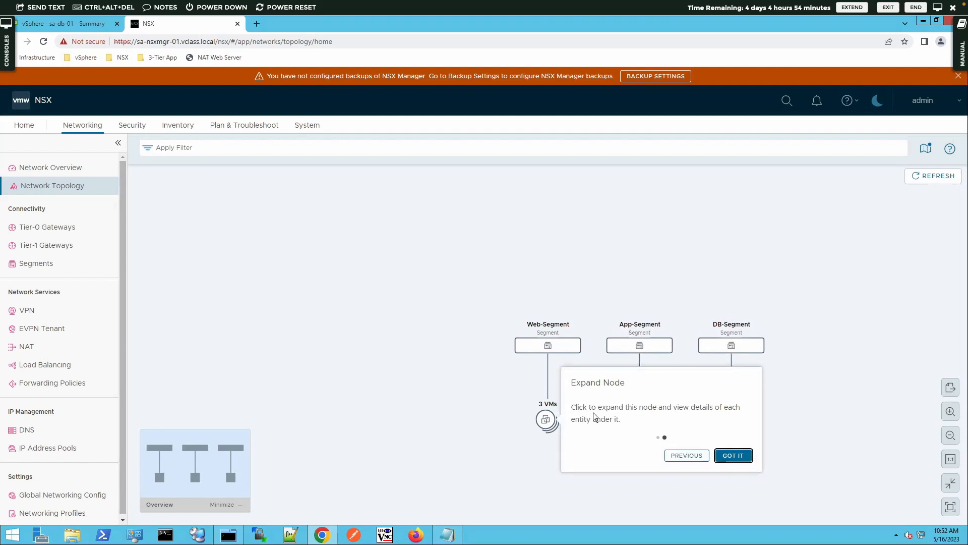
click(738, 457)
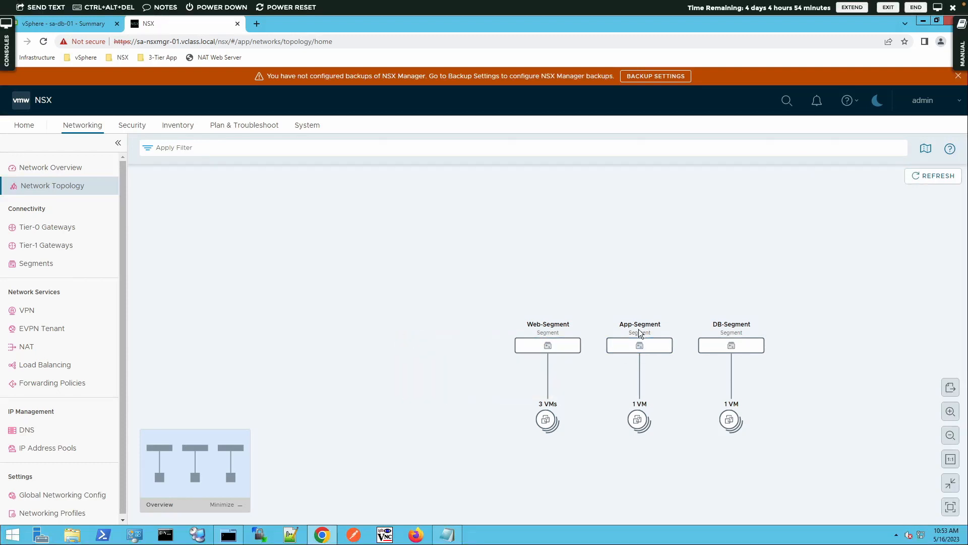
mouse_move(639, 343)
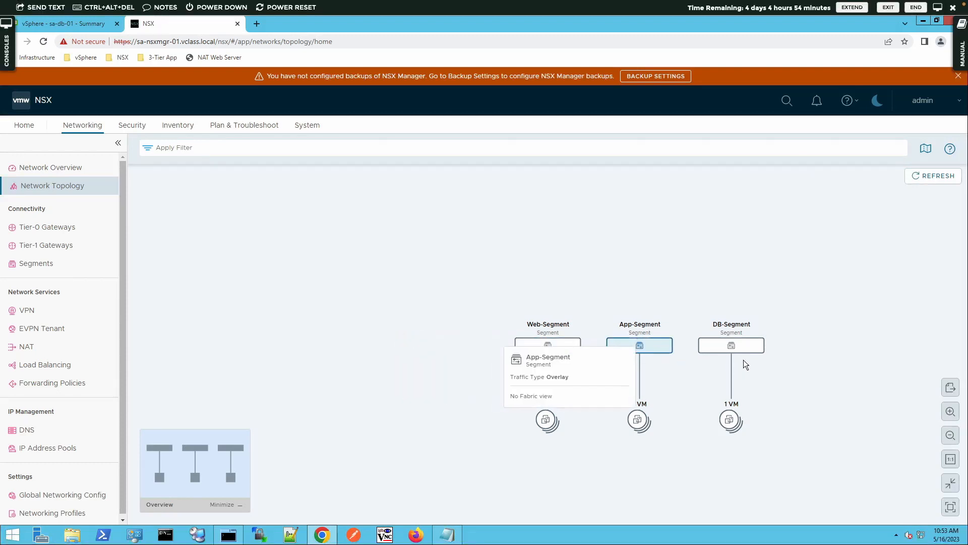
mouse_move(743, 349)
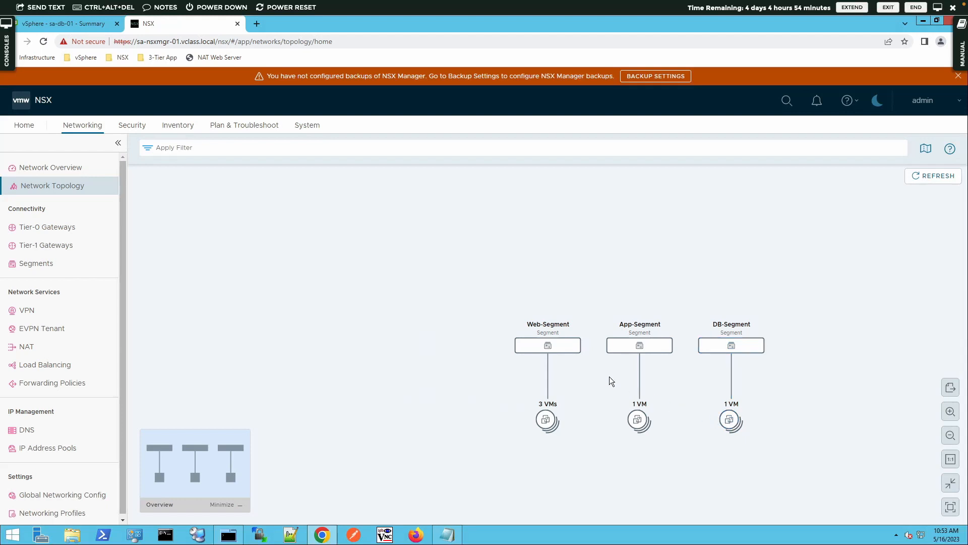
Inspect Web-Segment's details and traffic statistics from the topology, and go to its segment configuration.
click(545, 347)
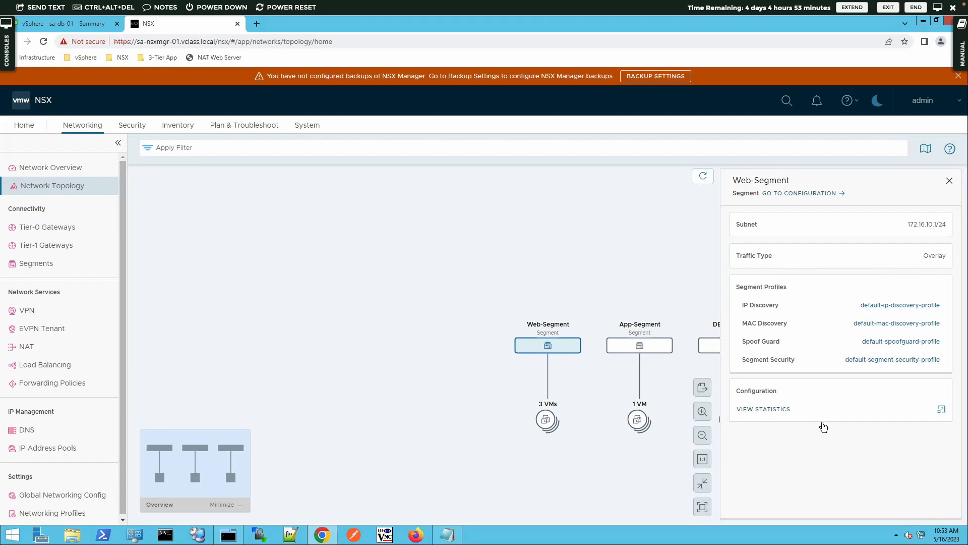
click(941, 411)
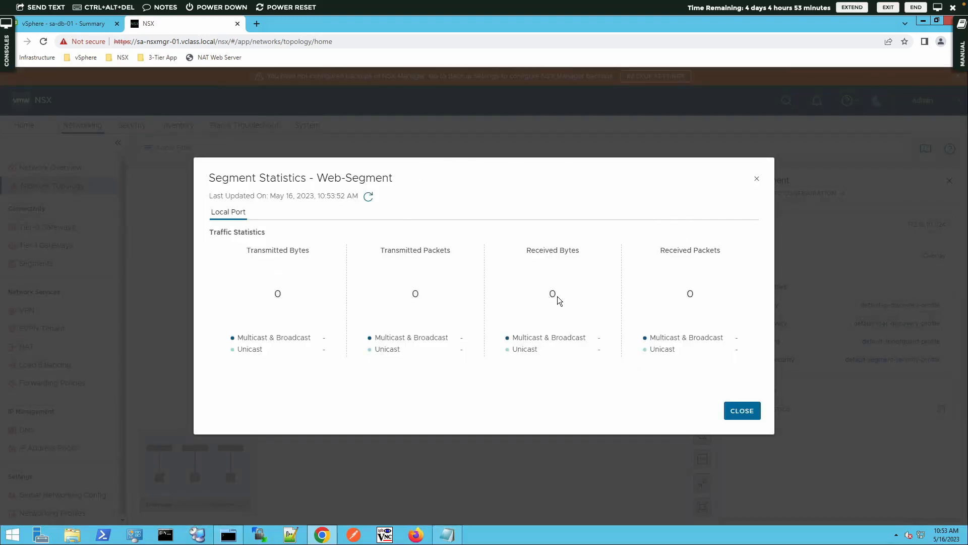
click(740, 412)
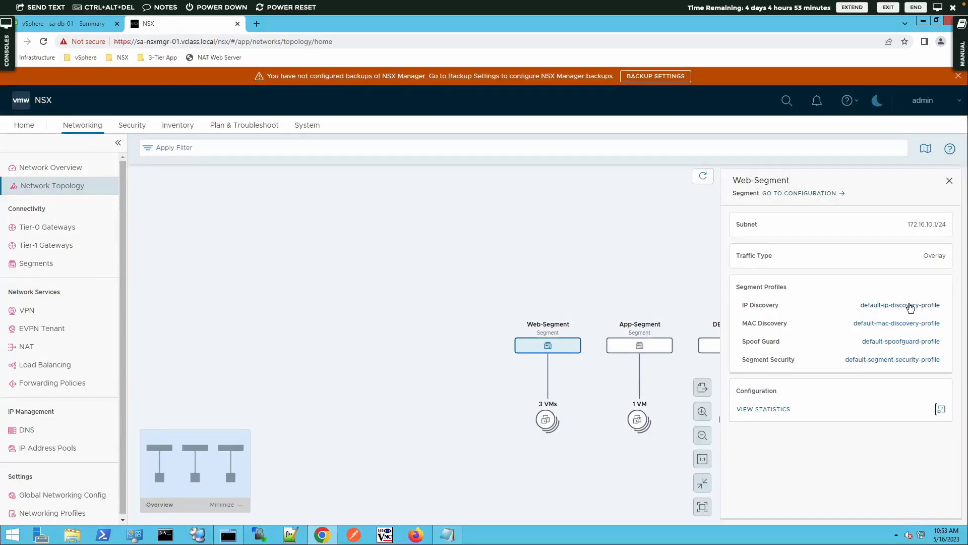
click(795, 195)
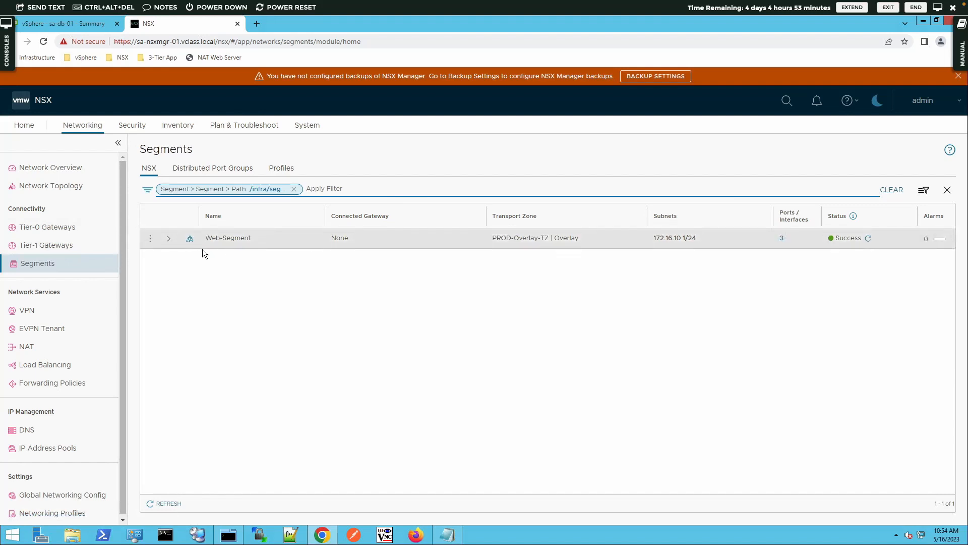
Return to the Network Topology and expand the VM nodes under Web-Segment, App-Segment and DB-Segment to examine the attached VMs.
click(52, 190)
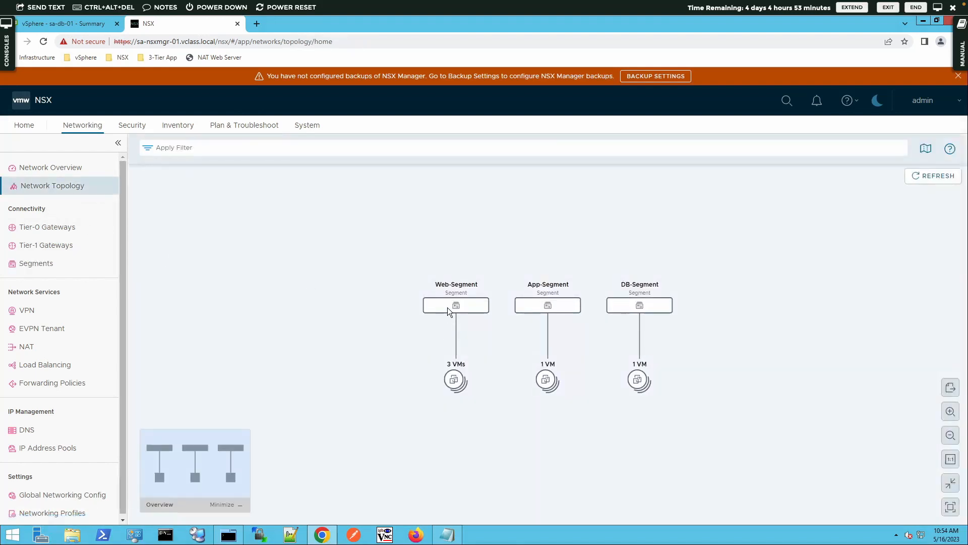
click(448, 309)
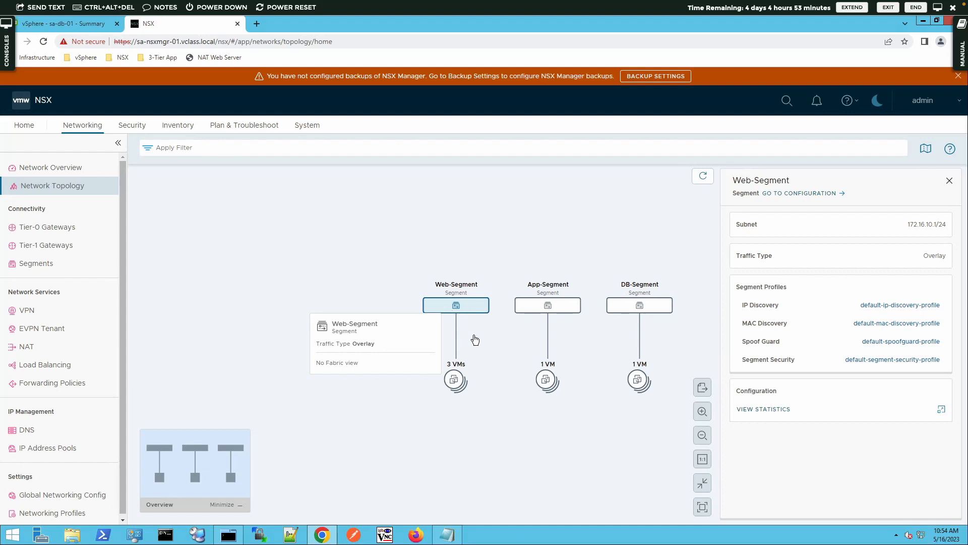
click(456, 384)
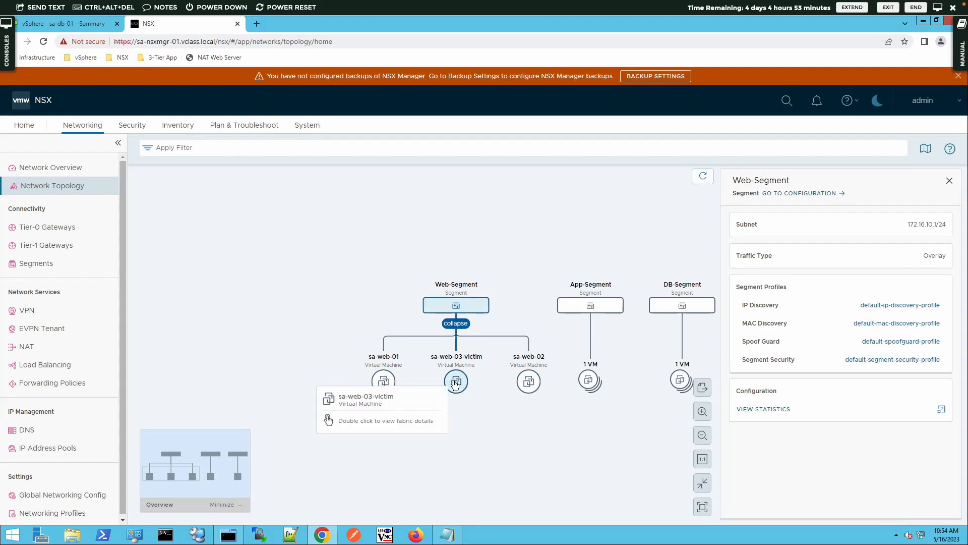
click(949, 182)
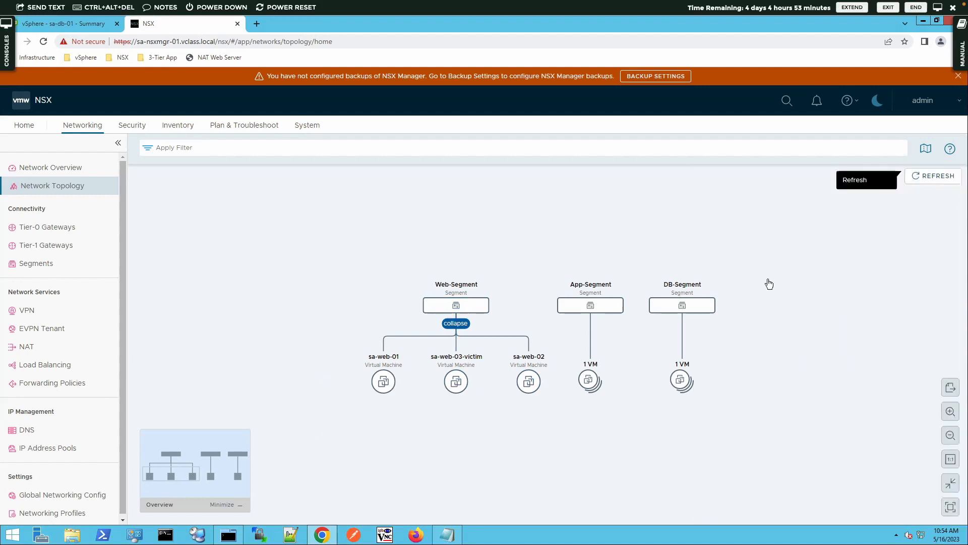
click(594, 380)
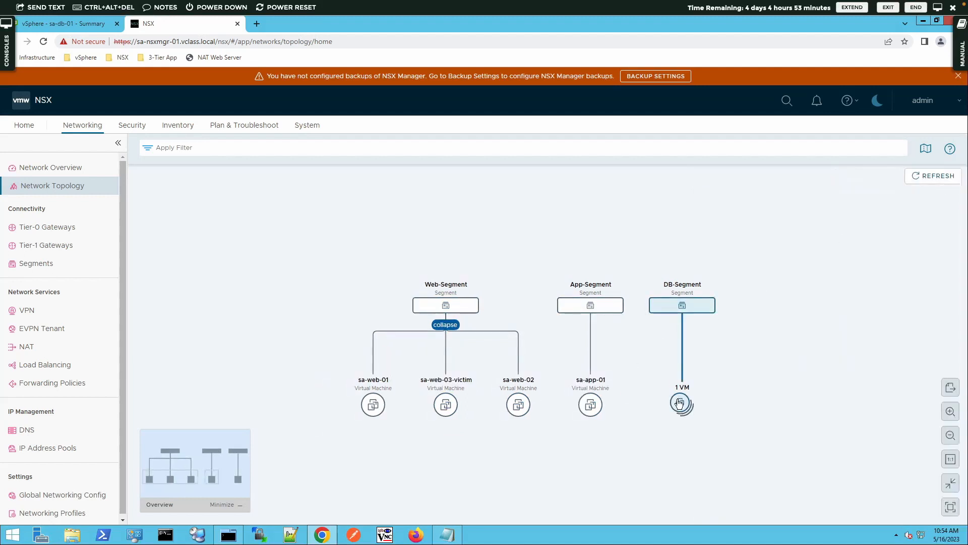
click(680, 403)
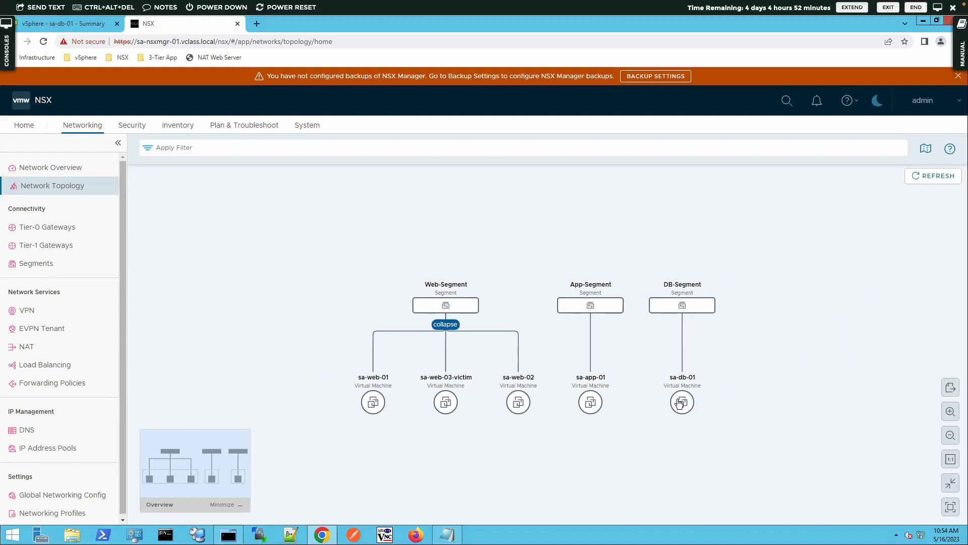
View the subnet, traffic type and profile details of App-Segment and DB-Segment in the topology.
click(584, 310)
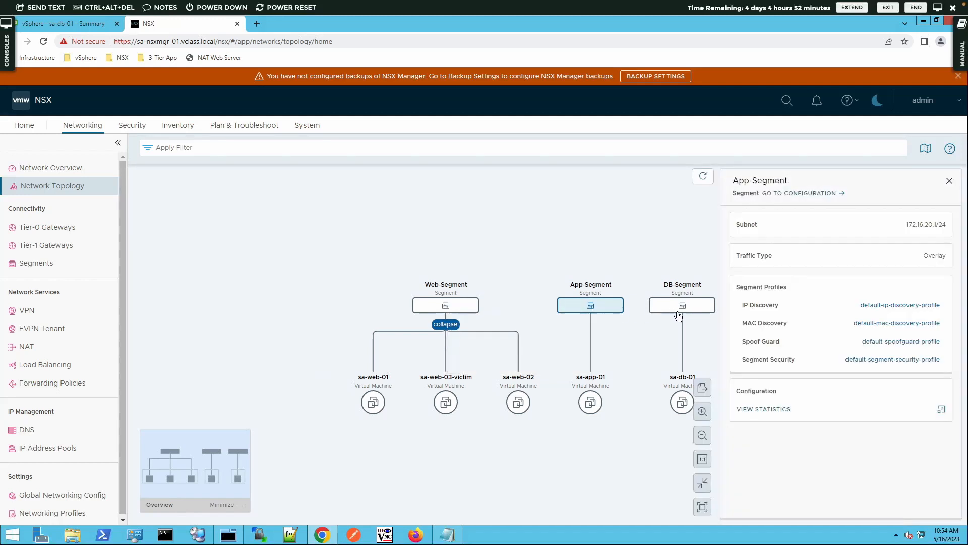
mouse_move(680, 311)
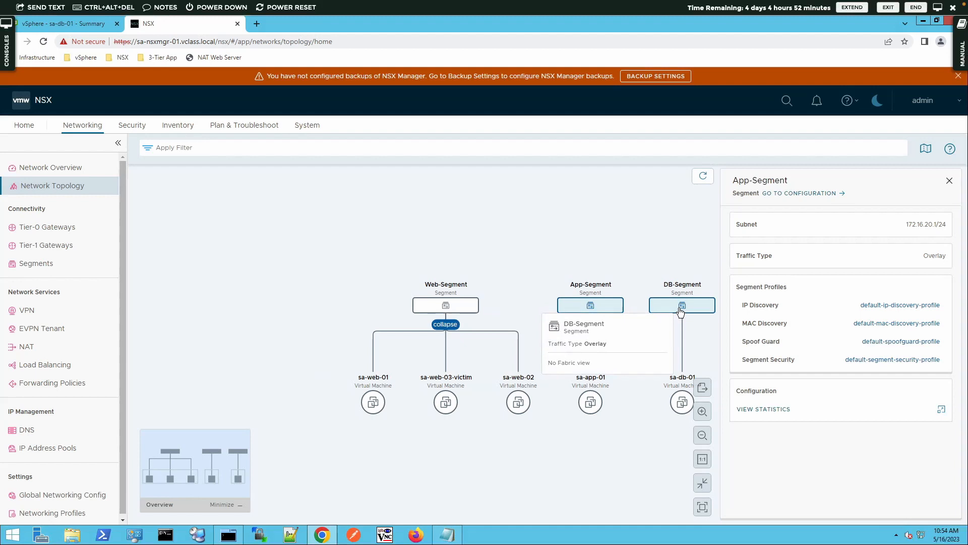
click(680, 309)
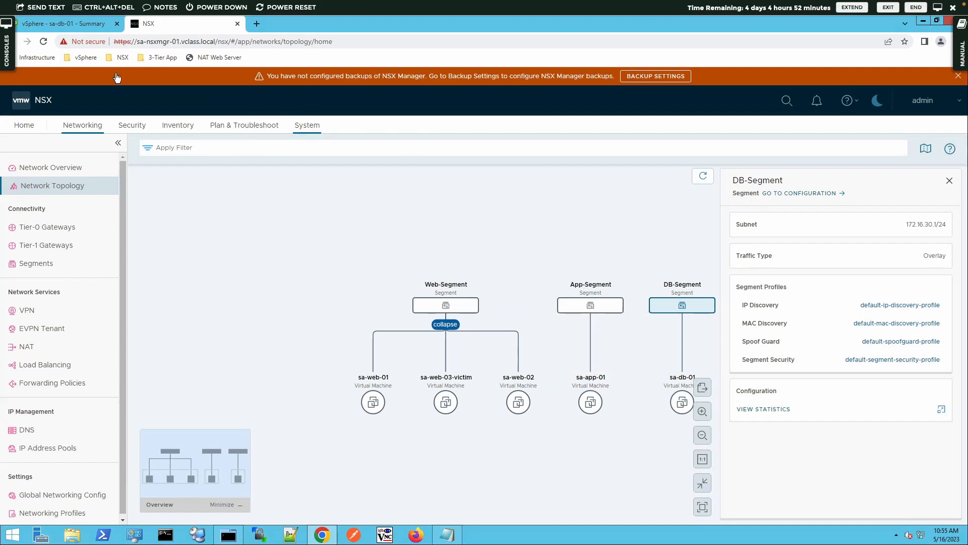
Switch to the vSphere Client, launch the web console of sa-web-01, and log in as root with the account password.
click(83, 23)
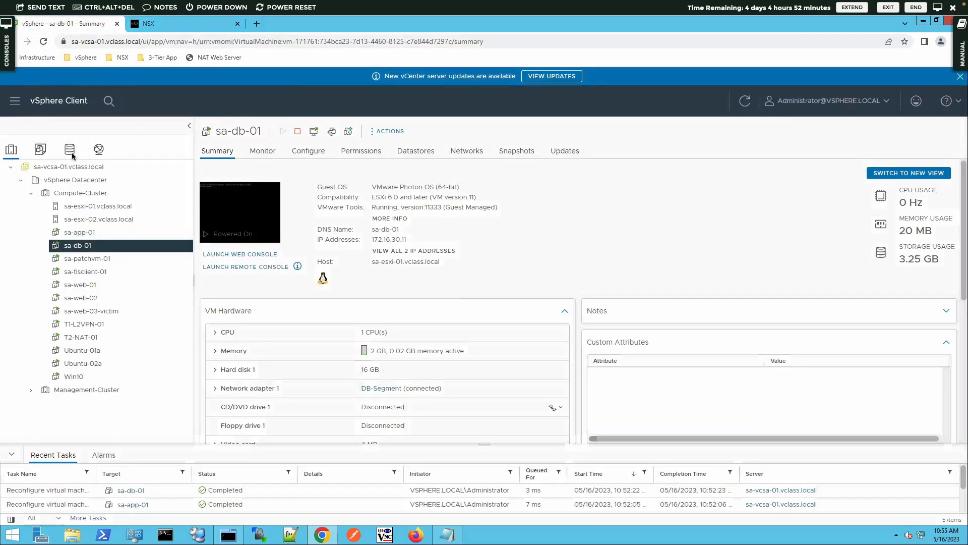
click(83, 285)
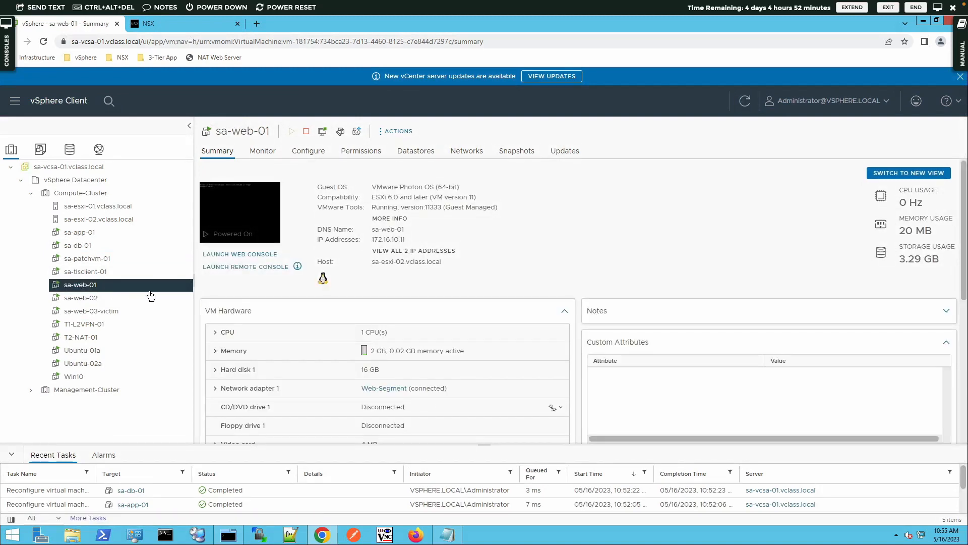
click(227, 254)
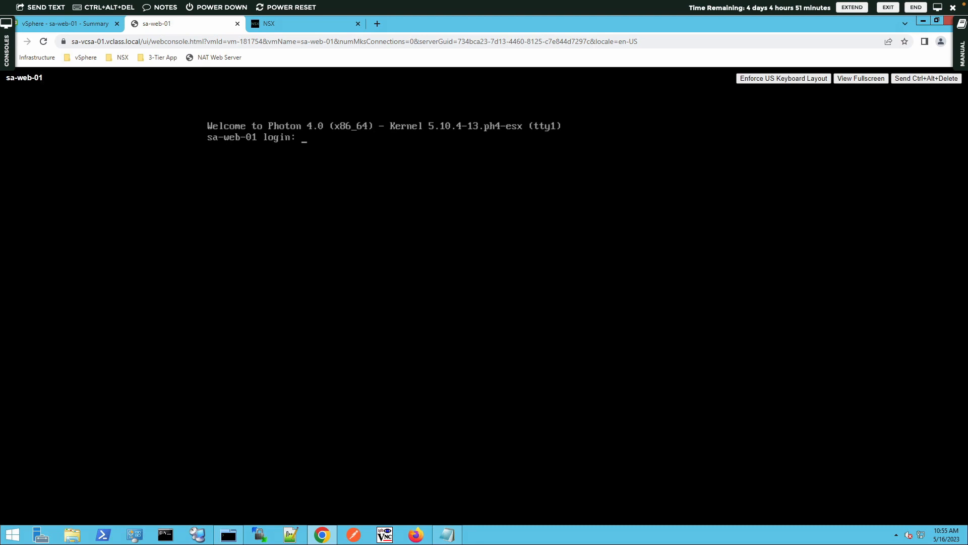
text(root)
key(Return)
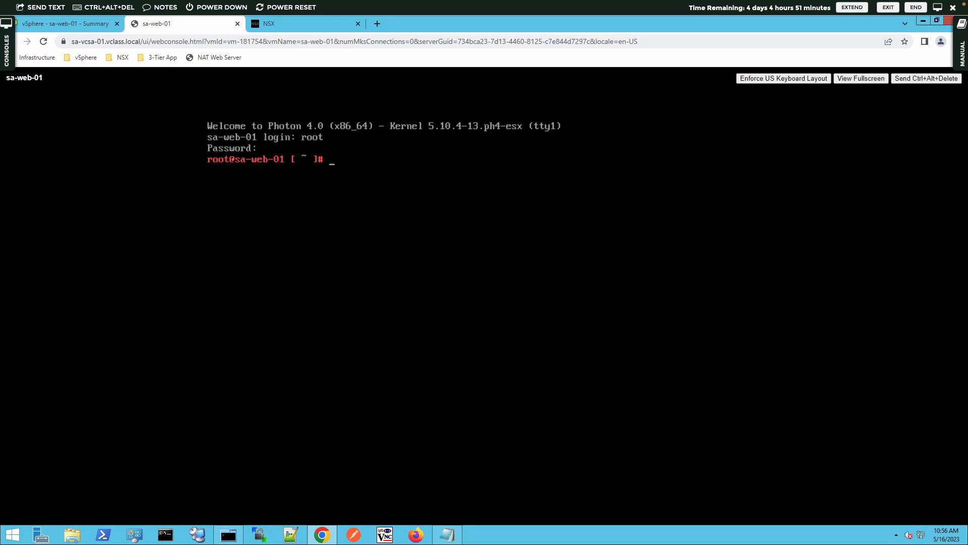
Test connectivity from sa-web-01 by running ping -c3 172.16.10.12.
text(ping -c3)
text(172.1)
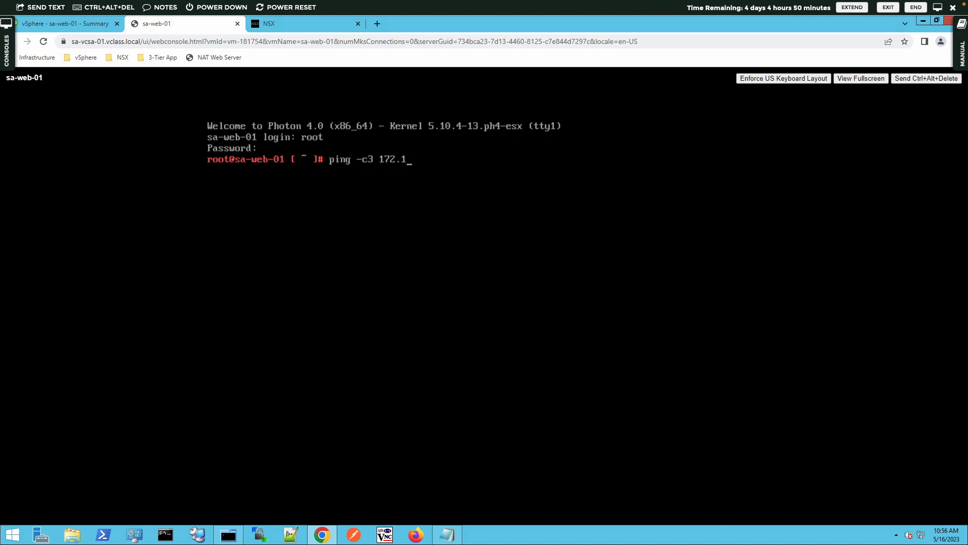
text(6.10.12)
key(Return)
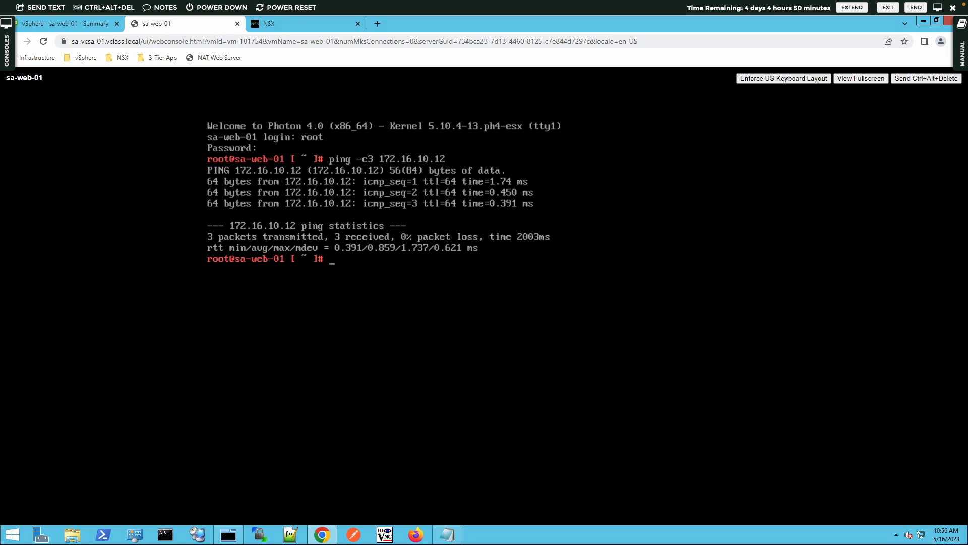
Test connectivity from sa-web-01 by running ping -c3 172.16.10.13.
key(Up)
key(BackSpace)
text(3 172.16.10.13)
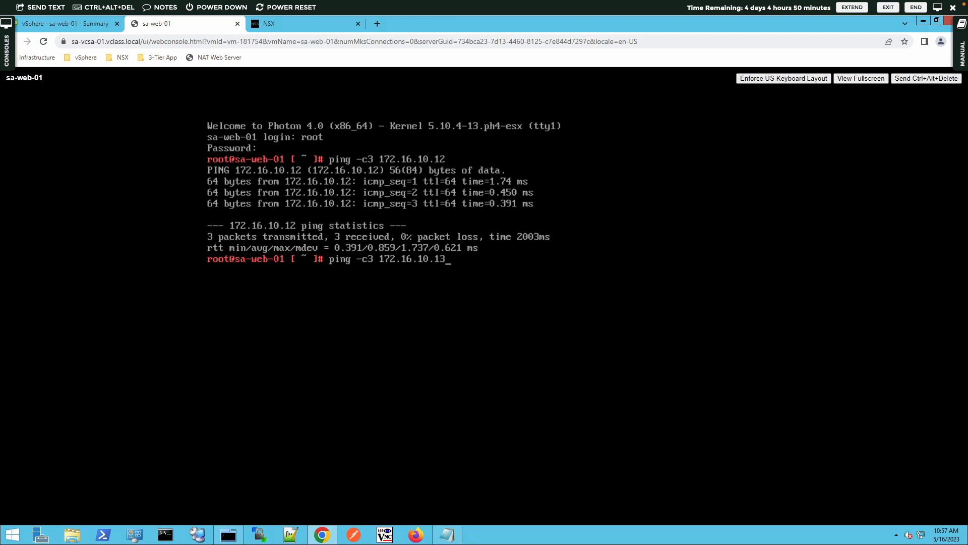
key(Return)
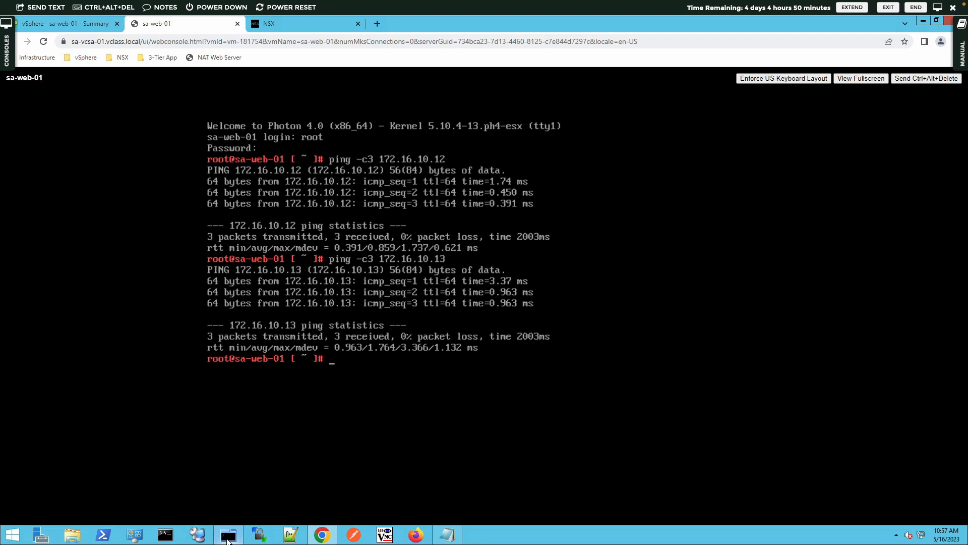
Switch to MTPuTTY and run get segments in the open sa-nsxmgr-01 session.
mouse_move(227, 540)
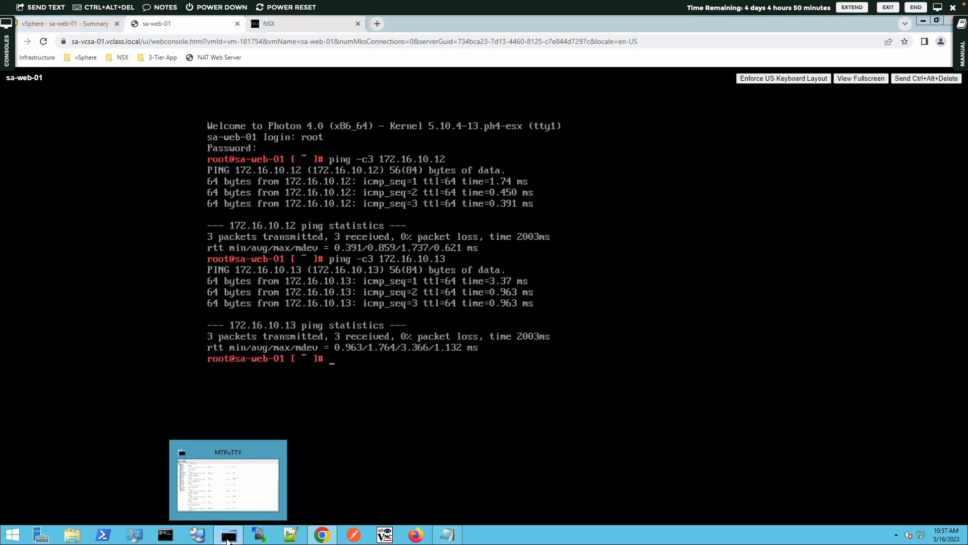
click(228, 541)
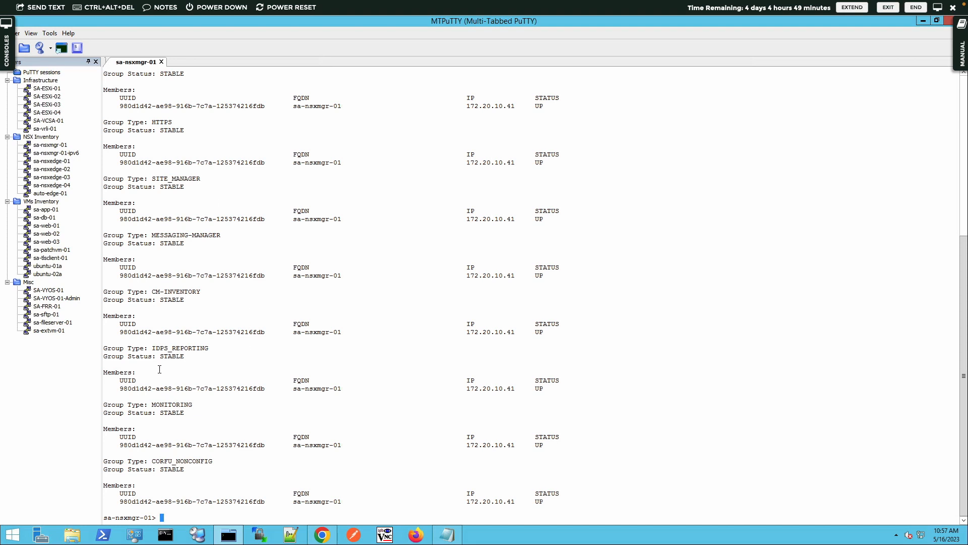
click(49, 145)
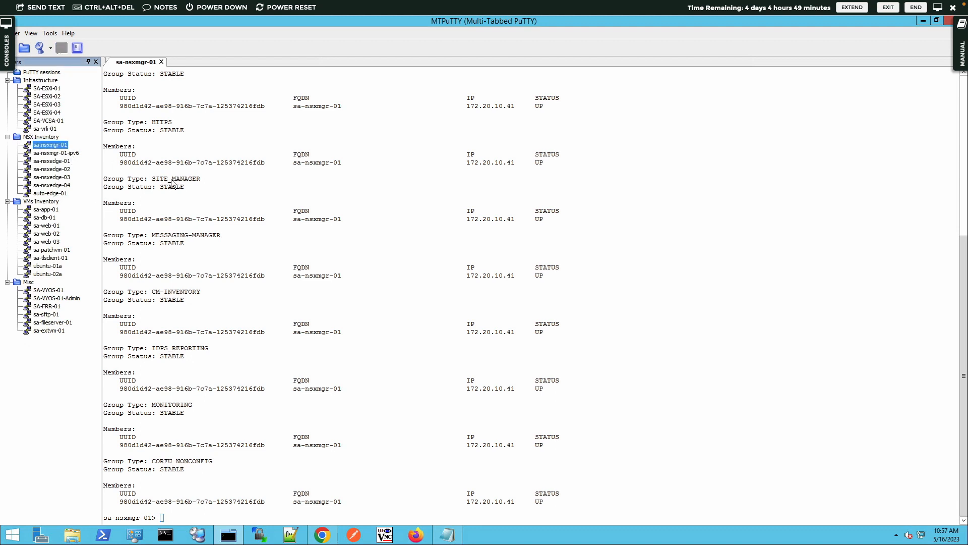
click(257, 204)
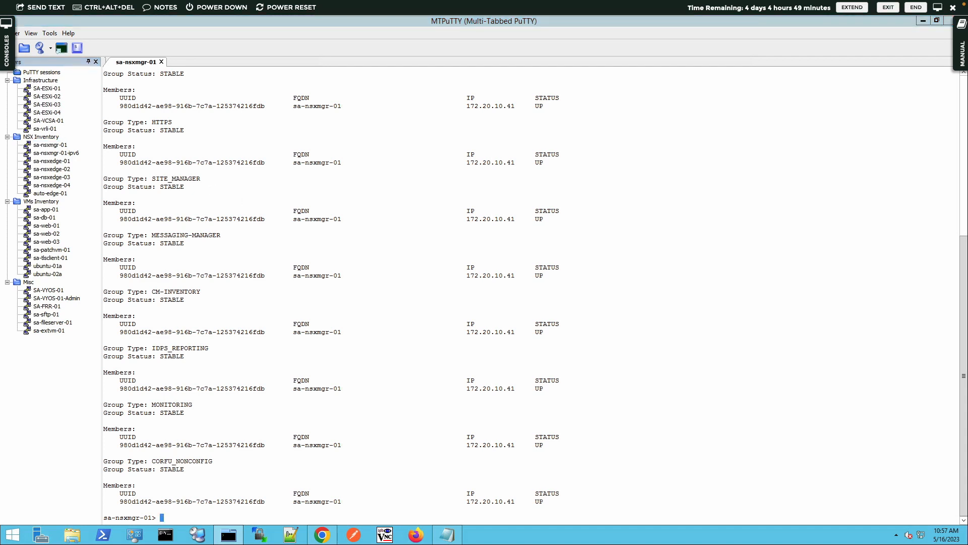
text(get segments)
key(Return)
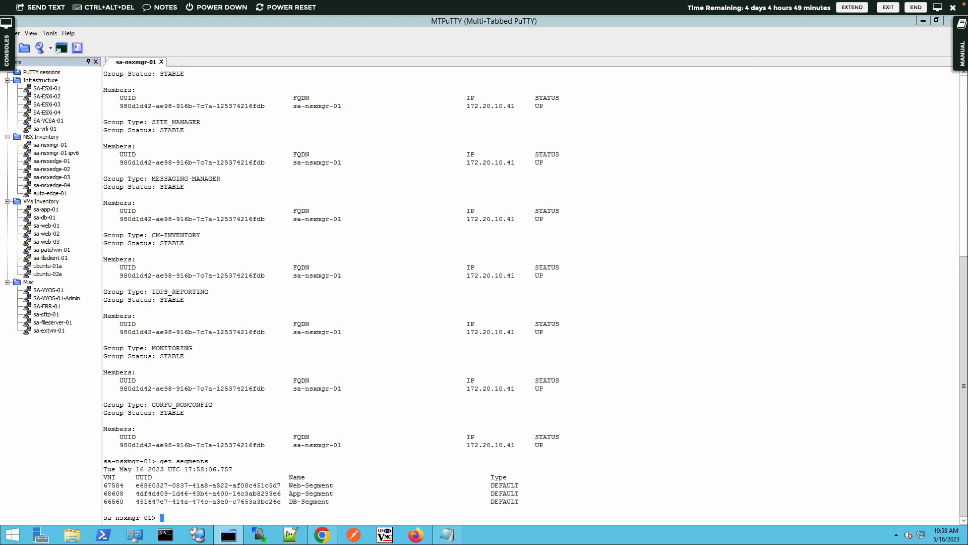
Copy the segment table with its header from the get segments output into Lab-Notes.txt in Notepad, below the credentials.
double_click(298, 486)
double_click(298, 494)
double_click(300, 502)
click(102, 476)
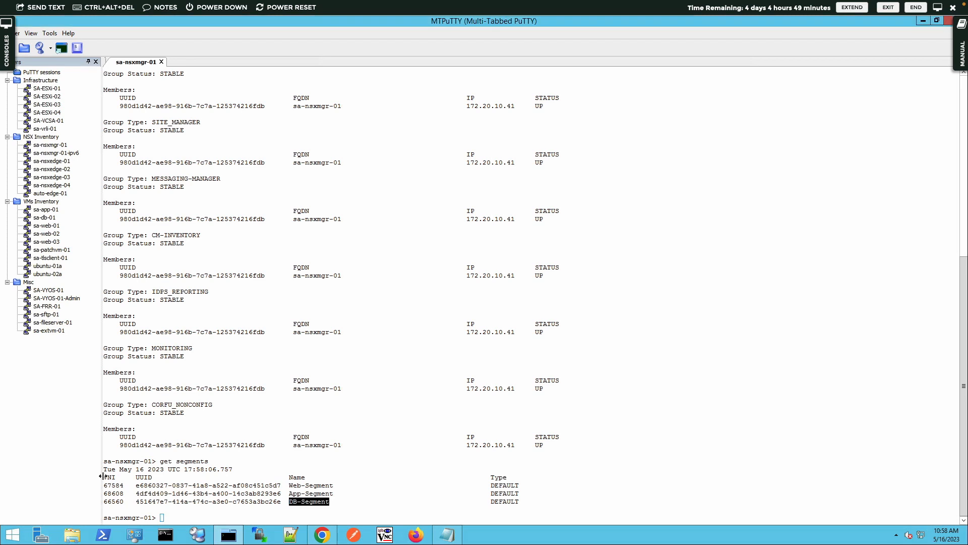
drag(104, 476, 575, 505)
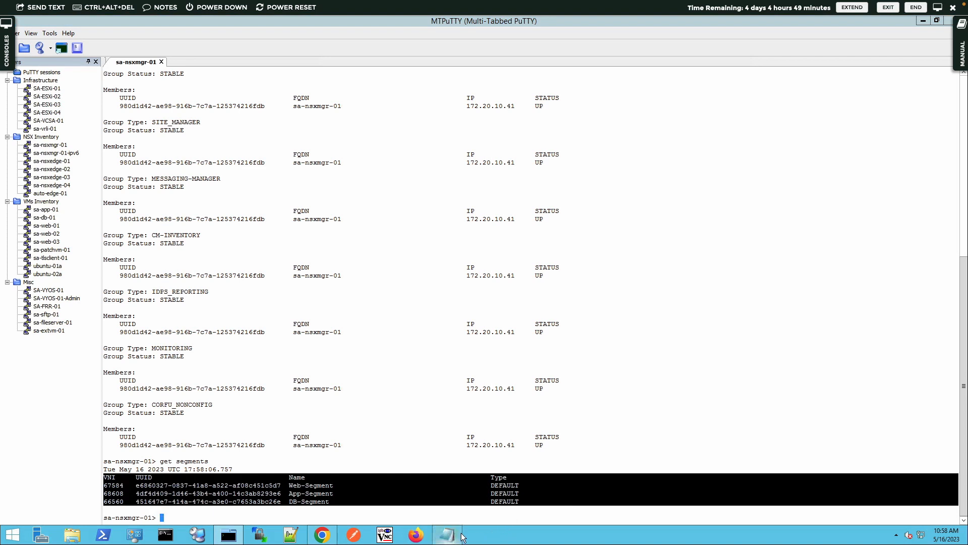
mouse_move(462, 536)
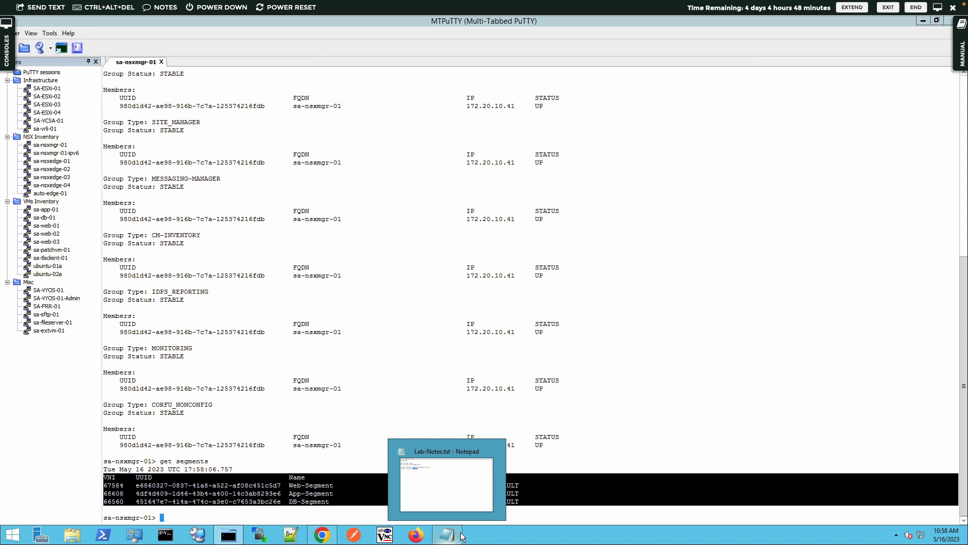
click(462, 536)
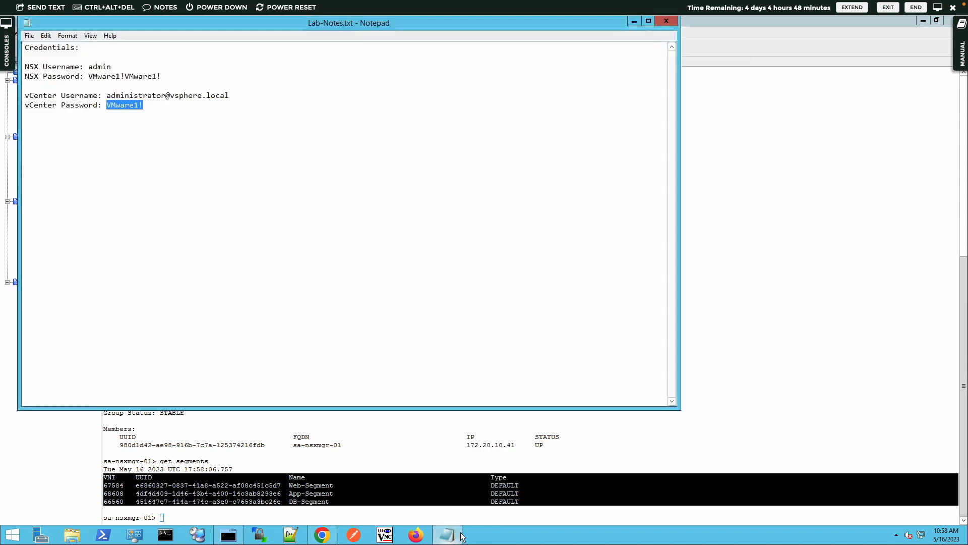
click(187, 220)
key(Return)
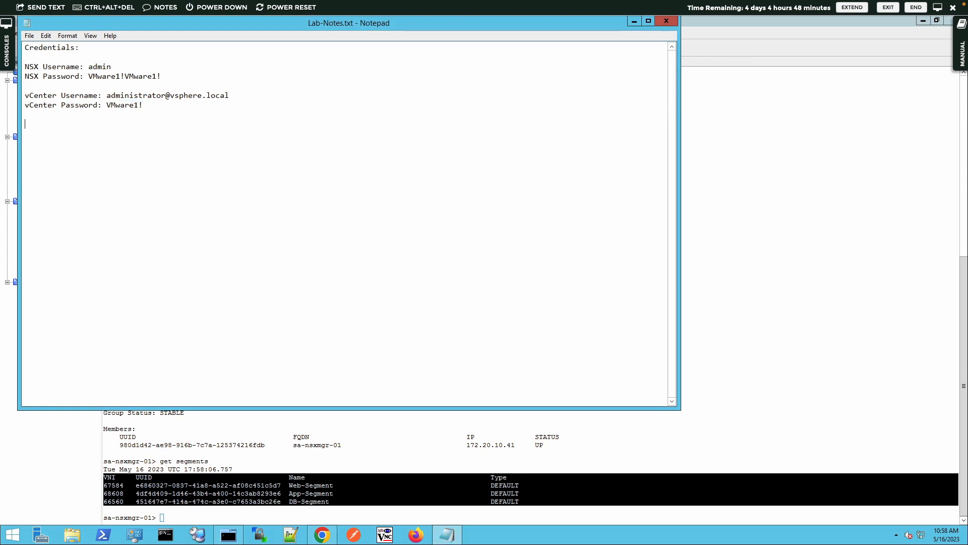
right_click(78, 170)
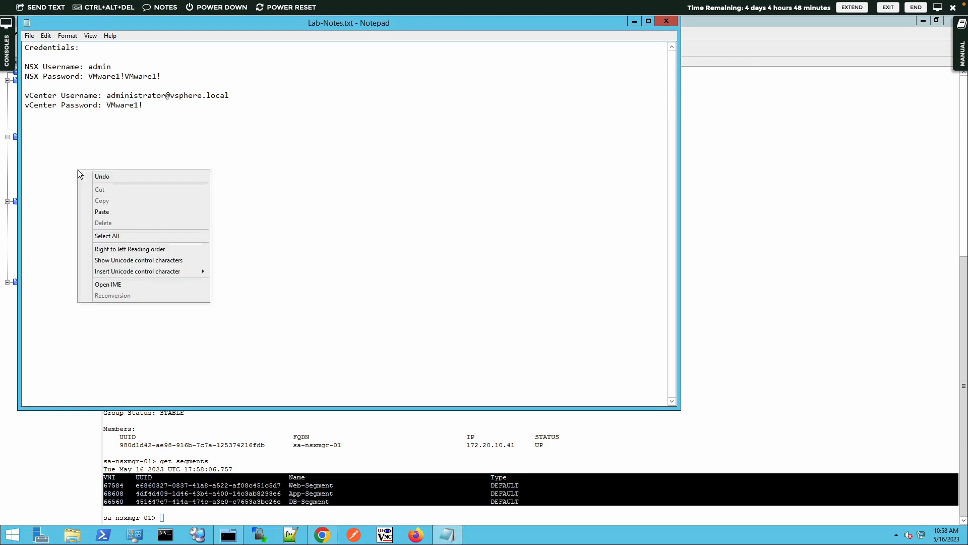
click(98, 209)
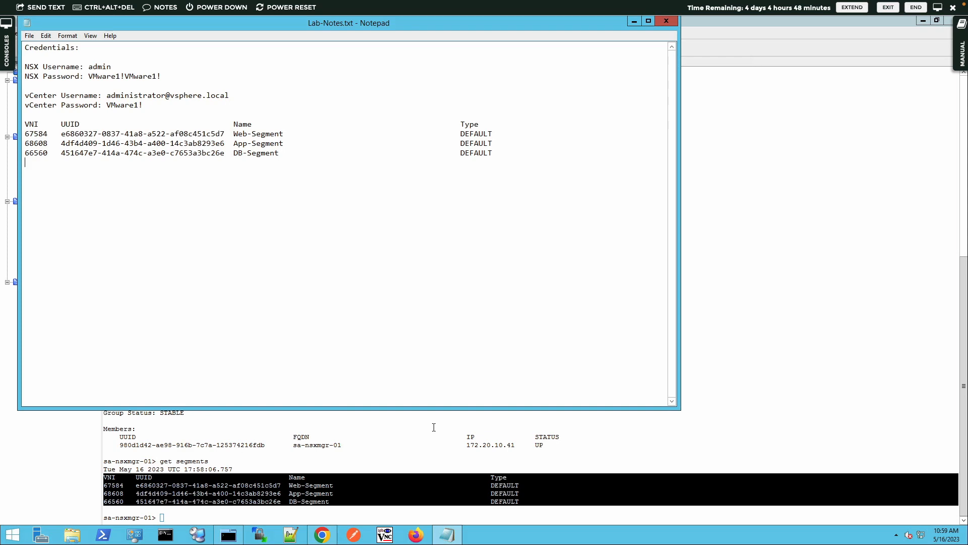
Return to the sa-nsxmgr-01 session in MTPuTTY, copy Web-Segment's UUID, and run get segment with that UUID and vtep.
click(434, 427)
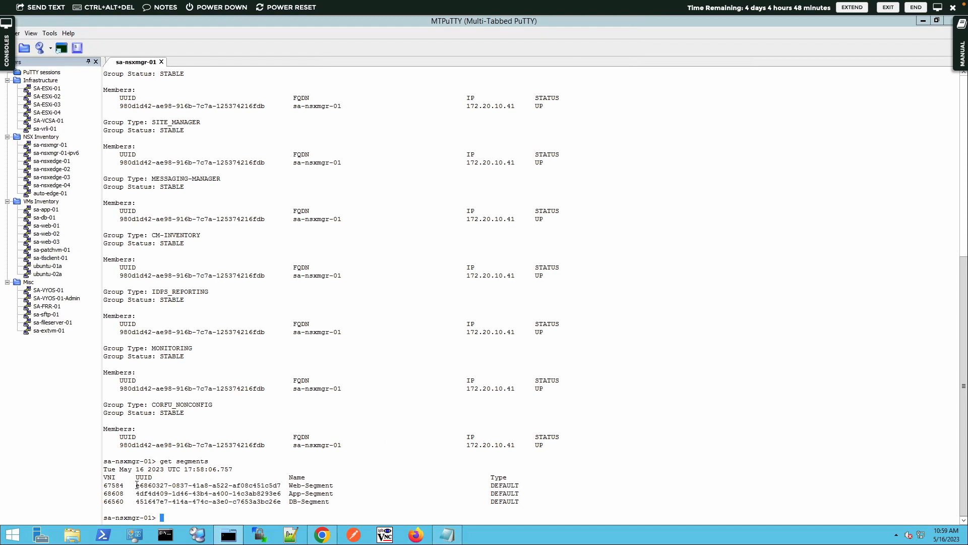
drag(133, 485, 256, 494)
click(109, 472)
mouse_move(136, 485)
mouse_down()
mouse_move(265, 485)
mouse_move(231, 477)
mouse_move(136, 485)
mouse_up()
click(253, 494)
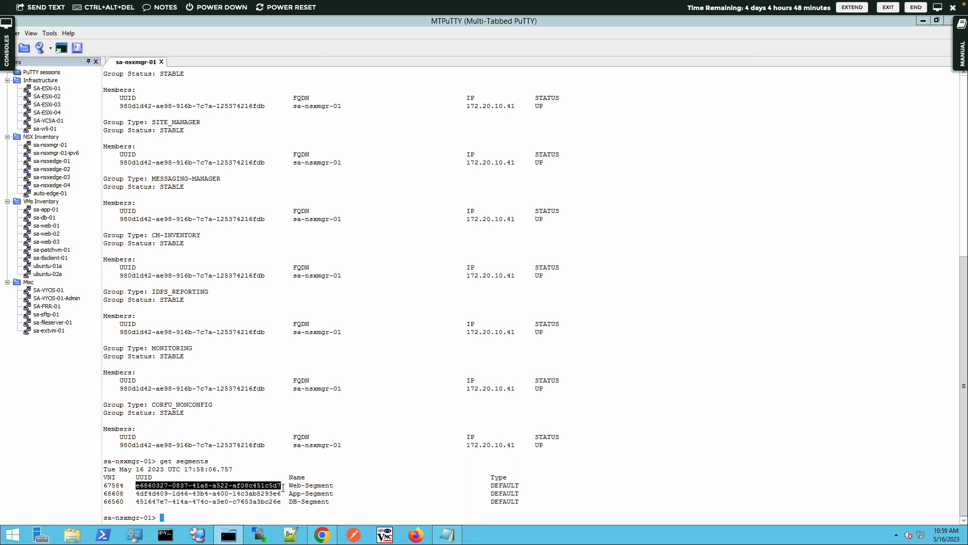
text(get segment)
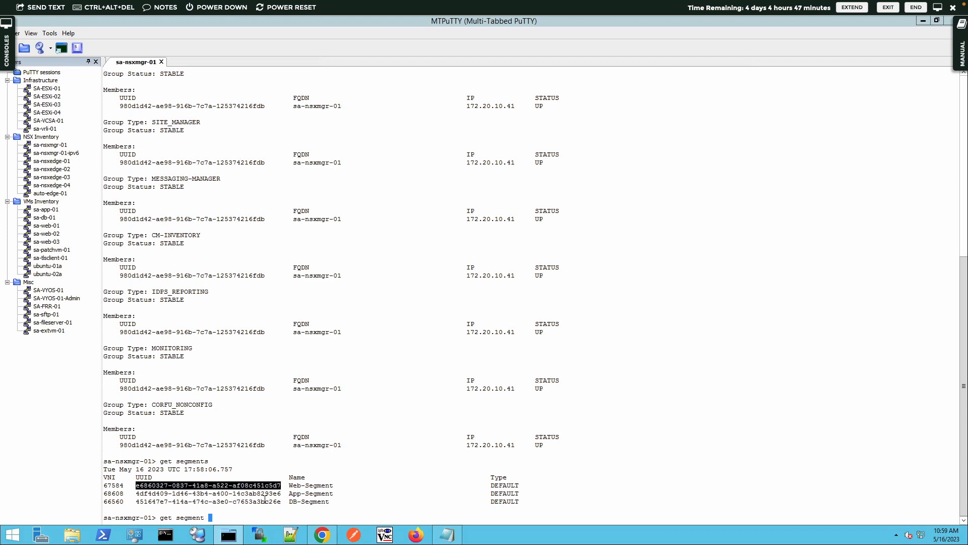
right_click(264, 499)
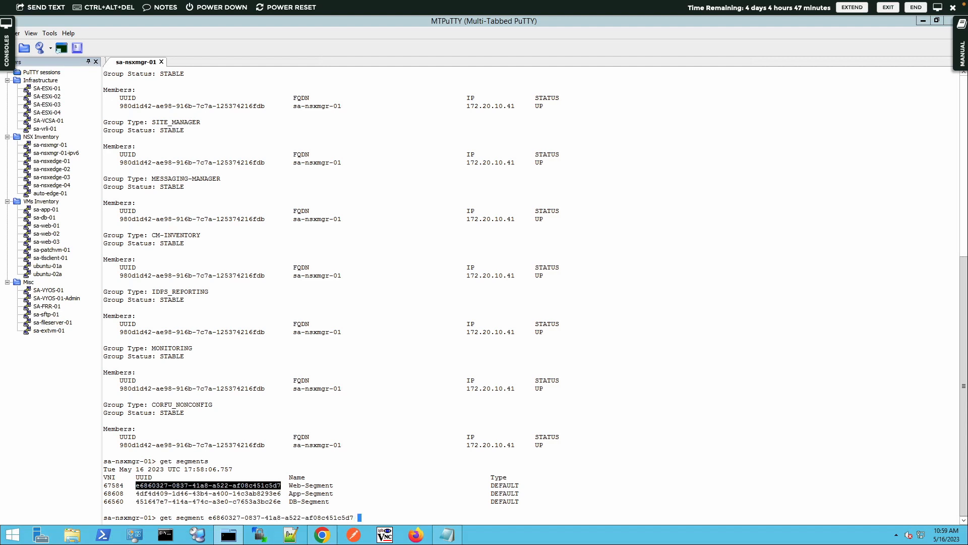
text(vtep)
key(Return)
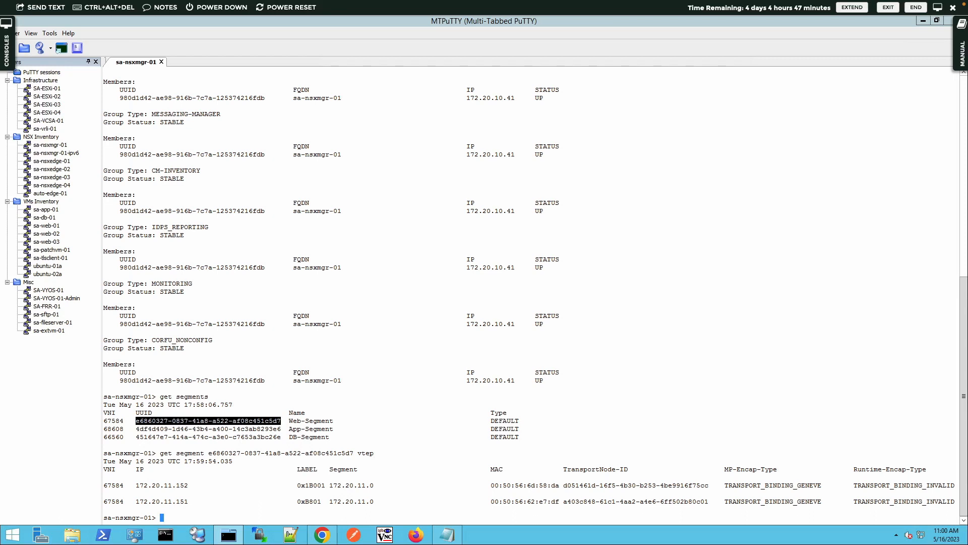
key(Up)
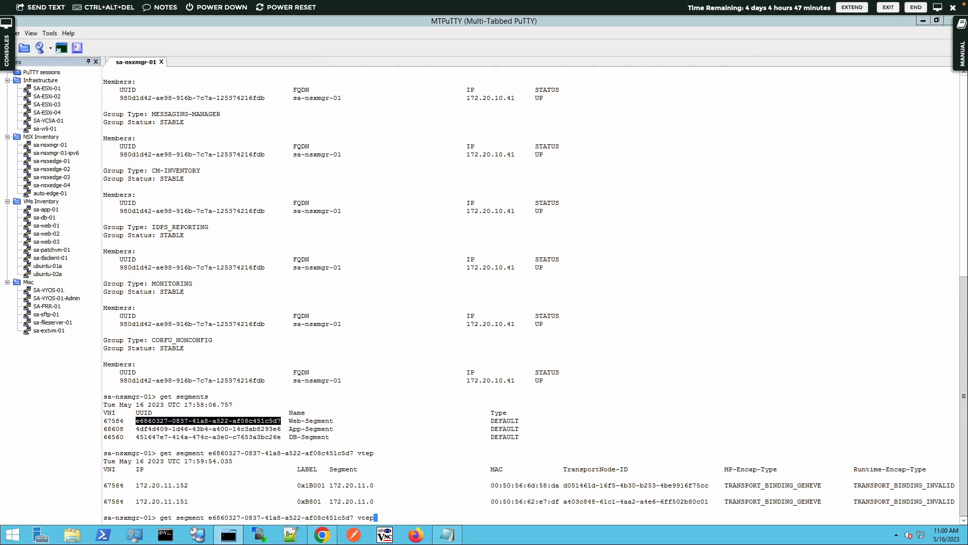
key(BackSpace)
key(BackSpace)
key(BackSpace)
key(BackSpace)
text(arp)
key(Return)
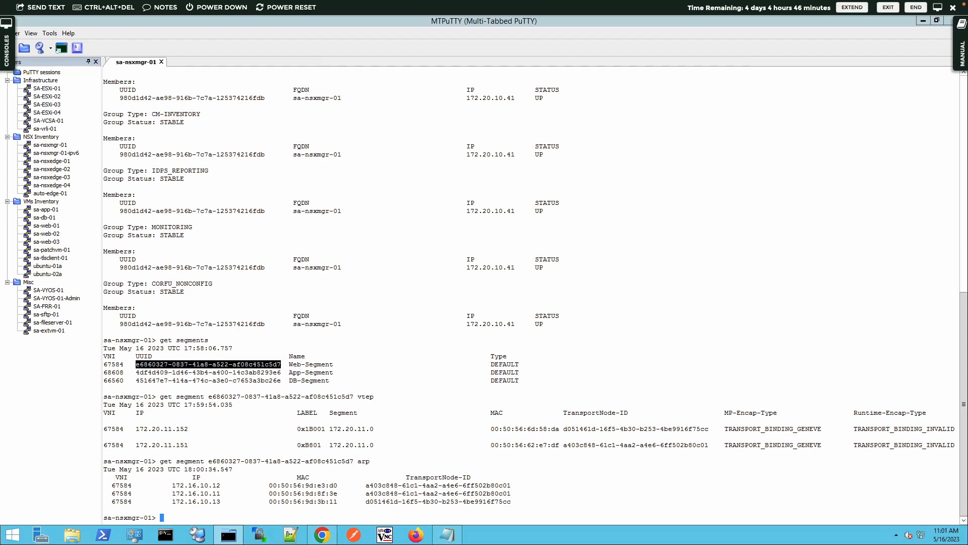
key(Up)
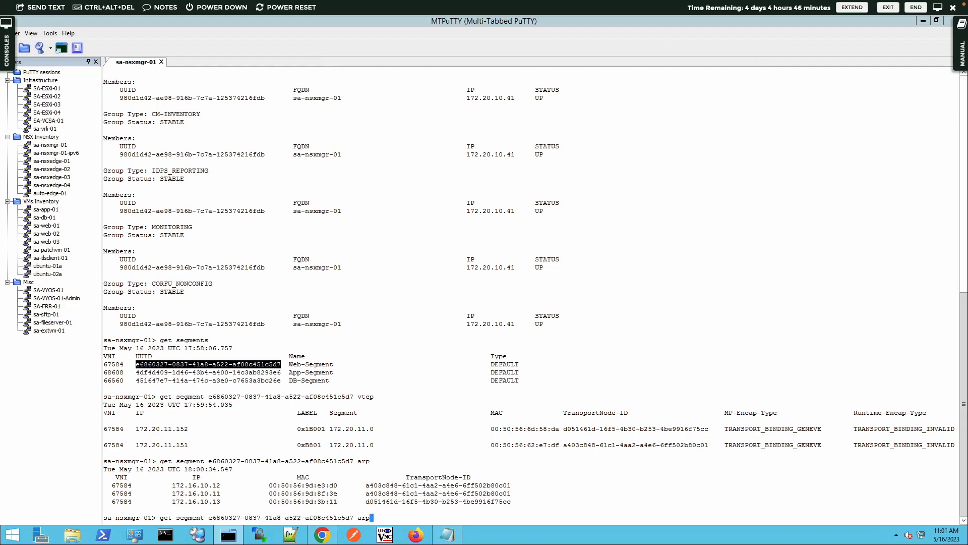
key(BackSpace)
key(BackSpace)
text(mac)
key(Return)
key(Up)
key(BackSpace)
key(BackSpace)
key(BackSpace)
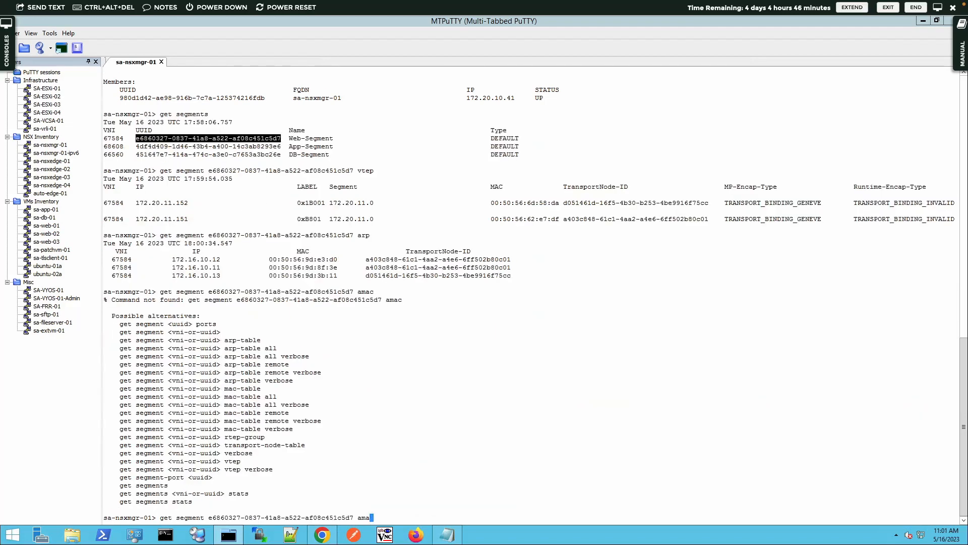
key(BackSpace)
text(mac)
key(Return)
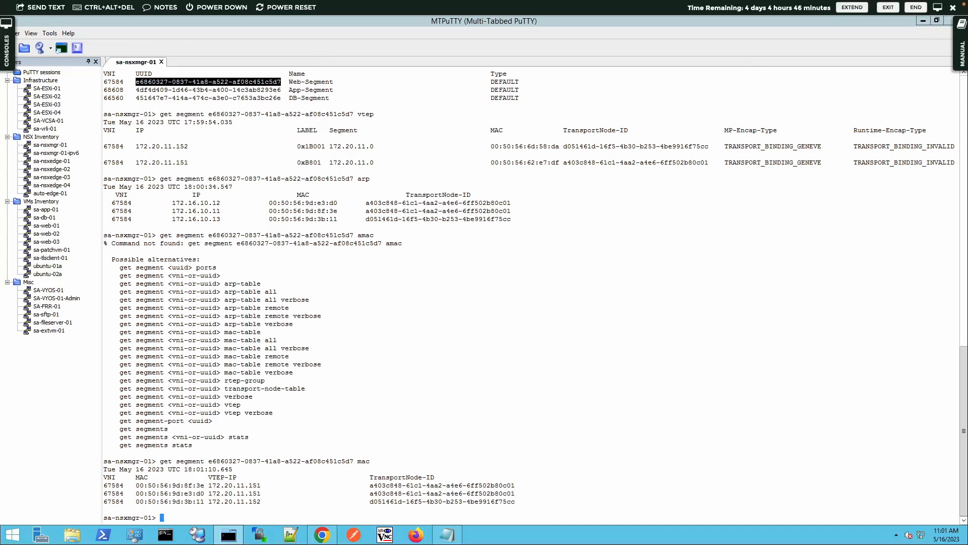
key(Up)
key(BackSpace)
key(BackSpace)
key(BackSpace)
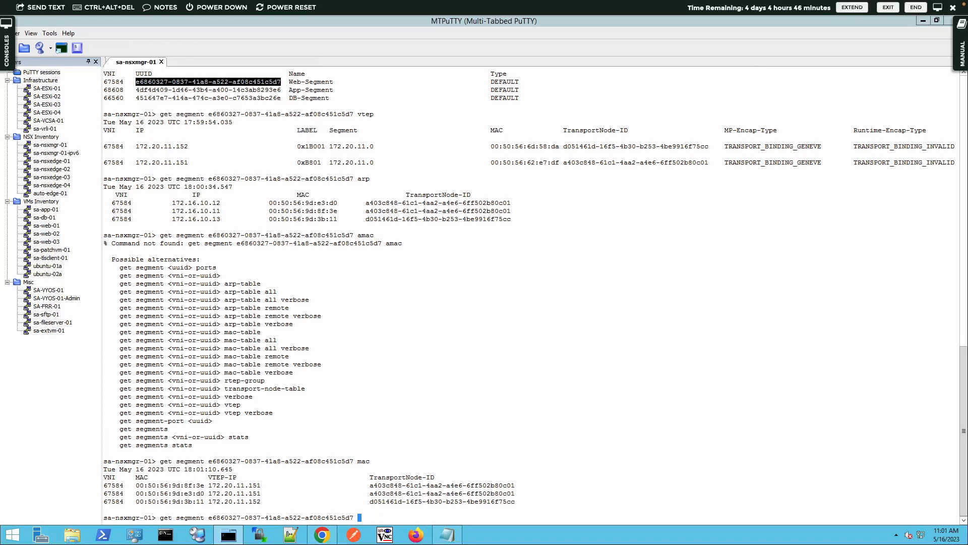
text(ports)
key(Return)
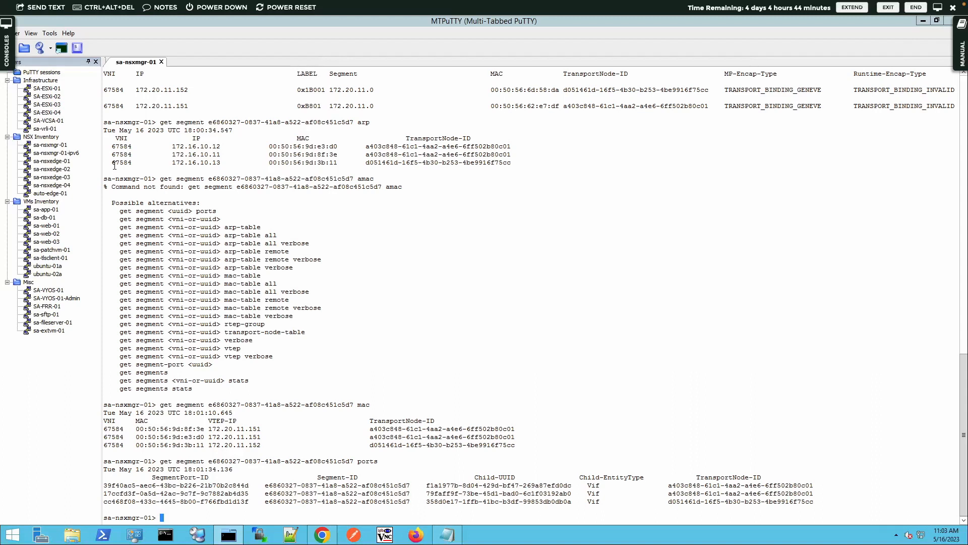
Open an SSH session to SA-ESXi-01 and enter the NSX command line with nsxcli.
double_click(40, 90)
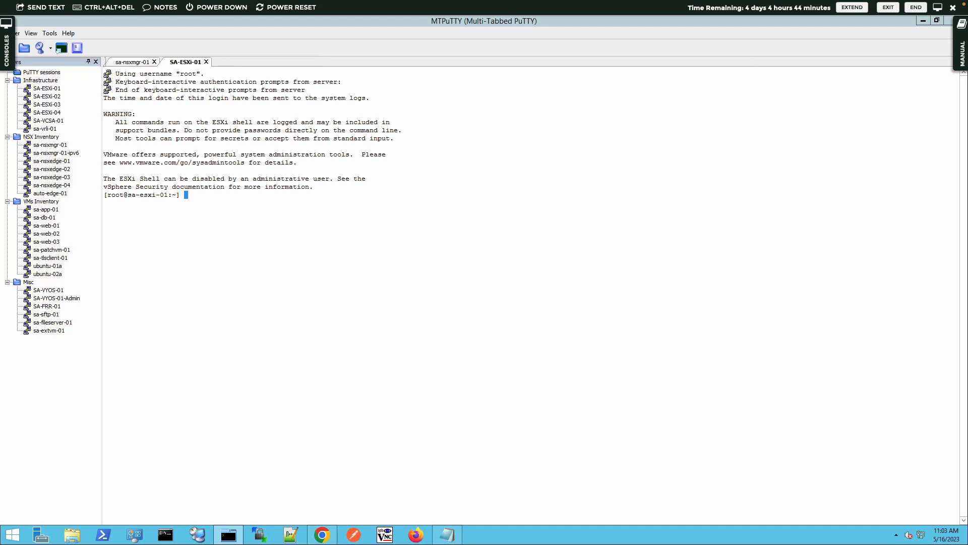
text(ns)
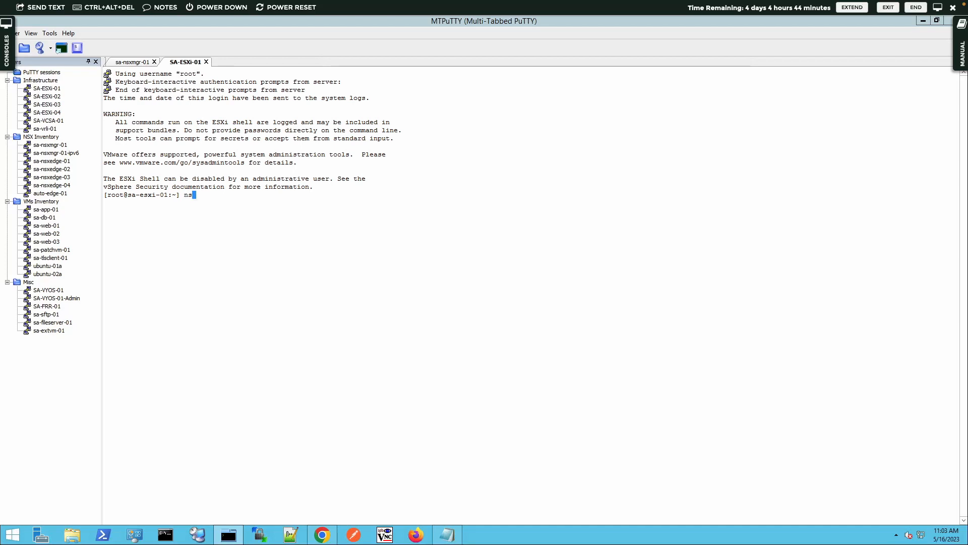
text(cli)
key(BackSpace)
key(BackSpace)
key(BackSpace)
text(xcli)
key(Return)
List the segments known to the sa-esxi-01 host by running get segments.
text(get sements)
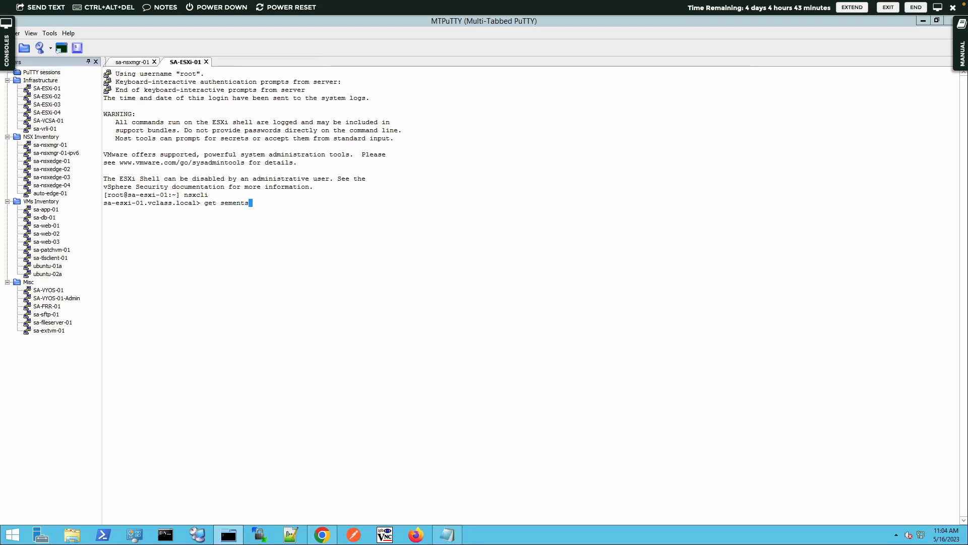
key(BackSpace)
key(BackSpace)
key(BackSpace)
key(BackSpace)
key(BackSpace)
text(gments)
key(Return)
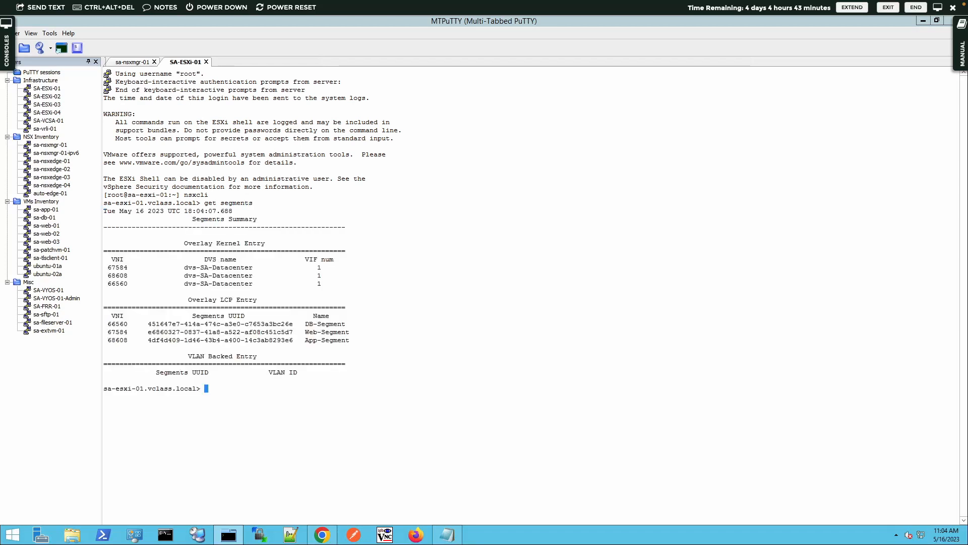